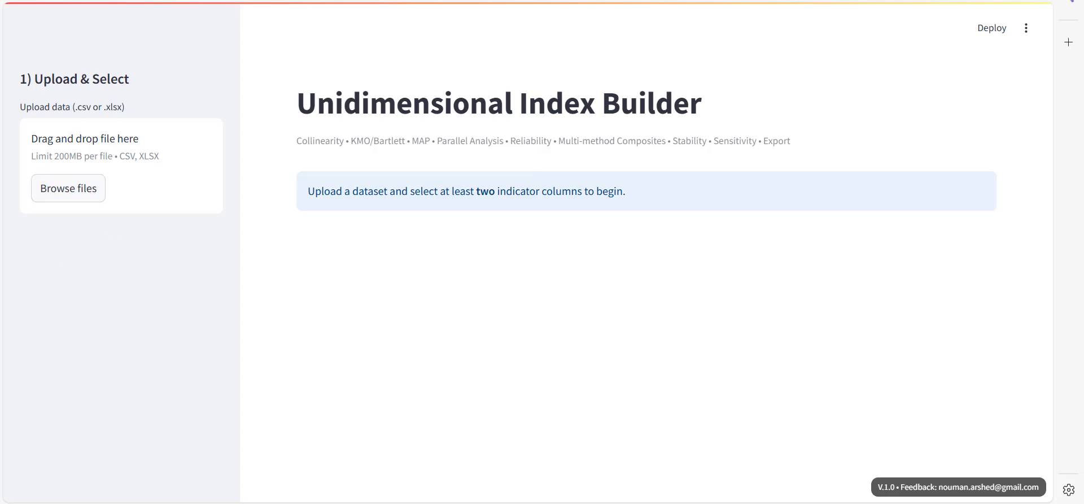
- Upload the Excel file P_Data_Extract_From_World_Development_Indicators (2) as the dataset
click(68, 191)
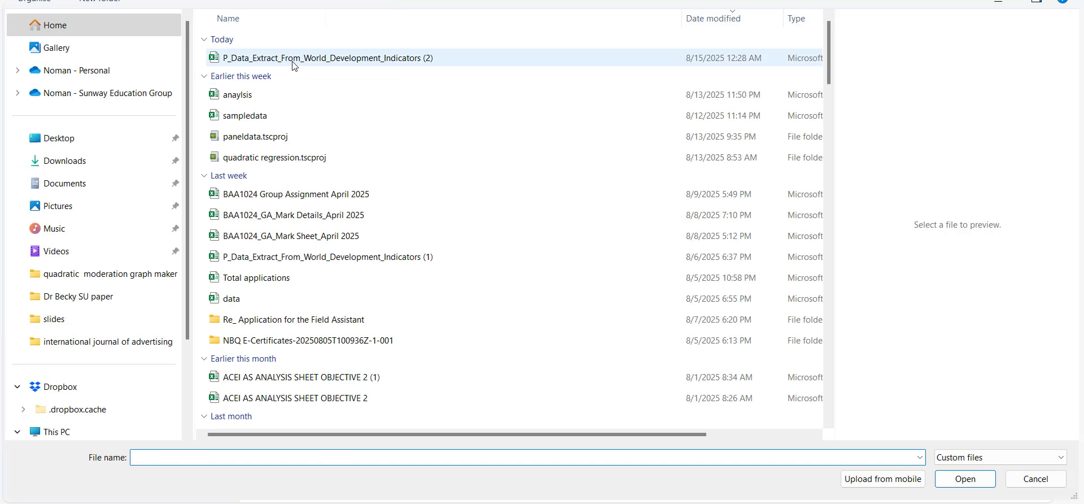
click(294, 59)
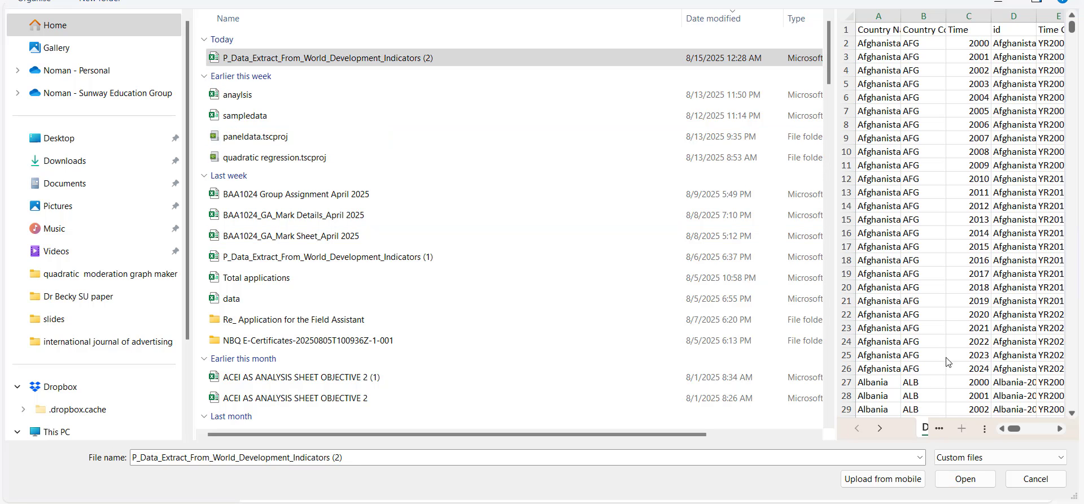
double_click(350, 64)
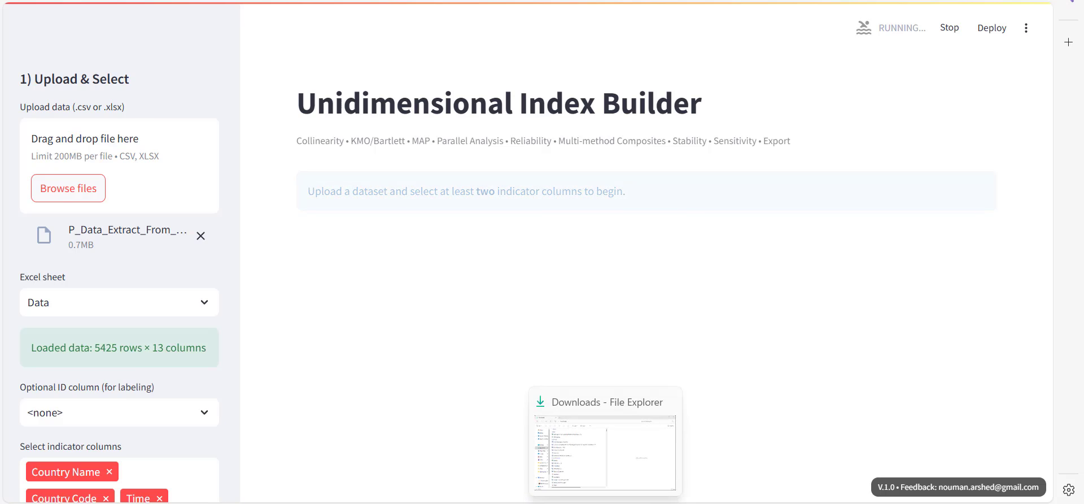
- Open P_Data_Extract_From_World_Development_Indicators (2) from the Downloads folder in File Explorer and switch to it in Excel
click(606, 503)
click(606, 502)
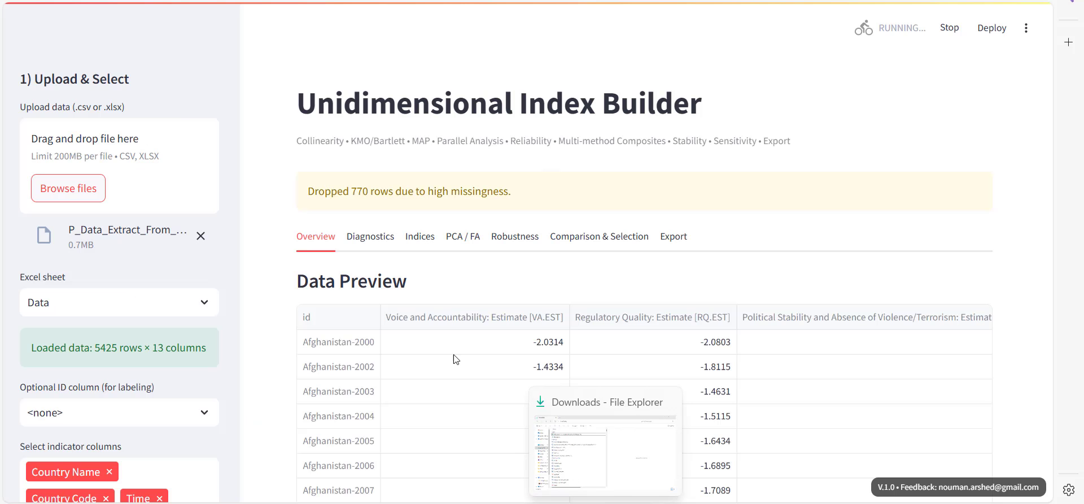
click(605, 503)
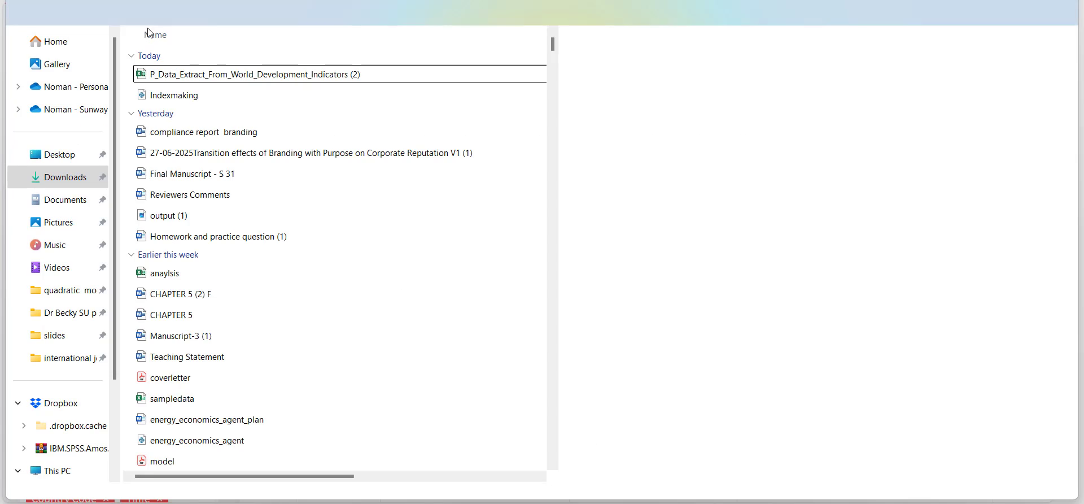
click(180, 76)
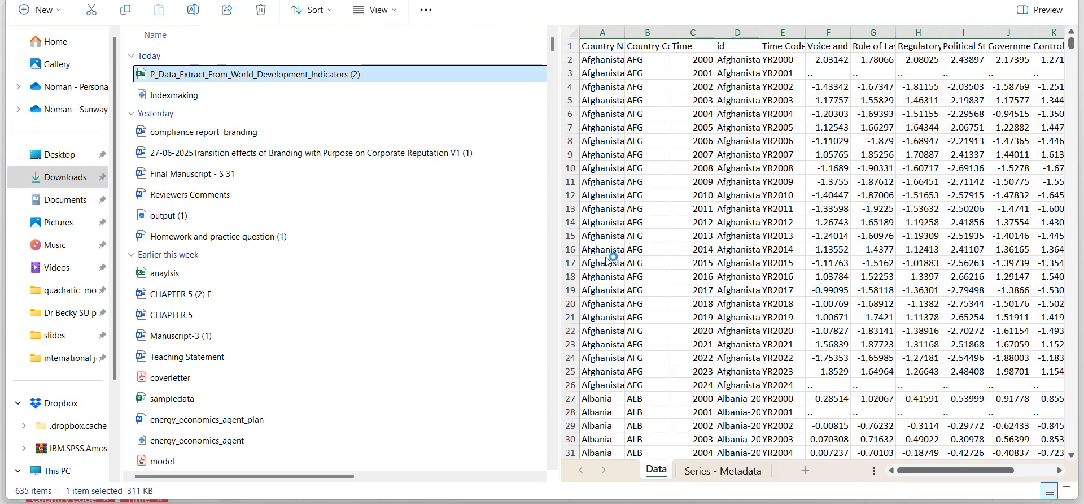
click(606, 503)
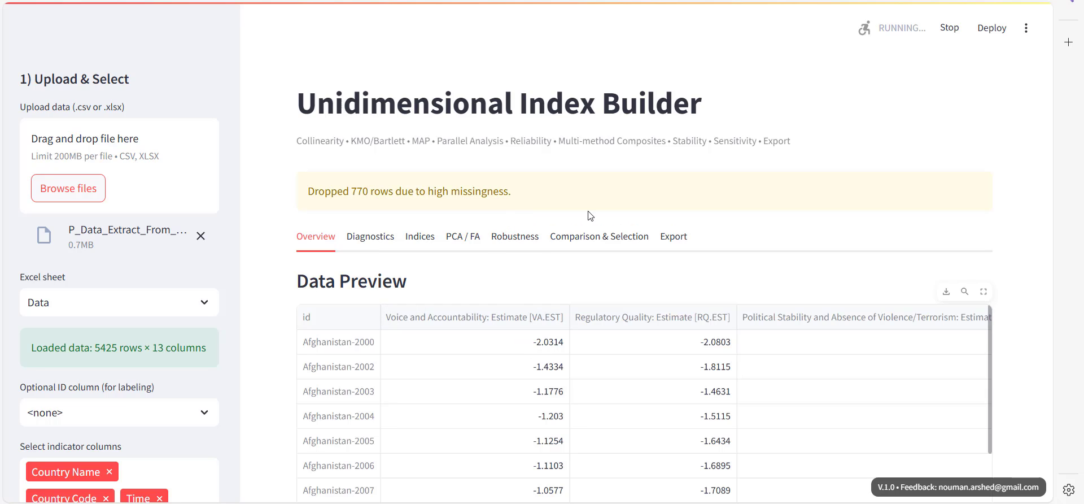
key(alt+Tab)
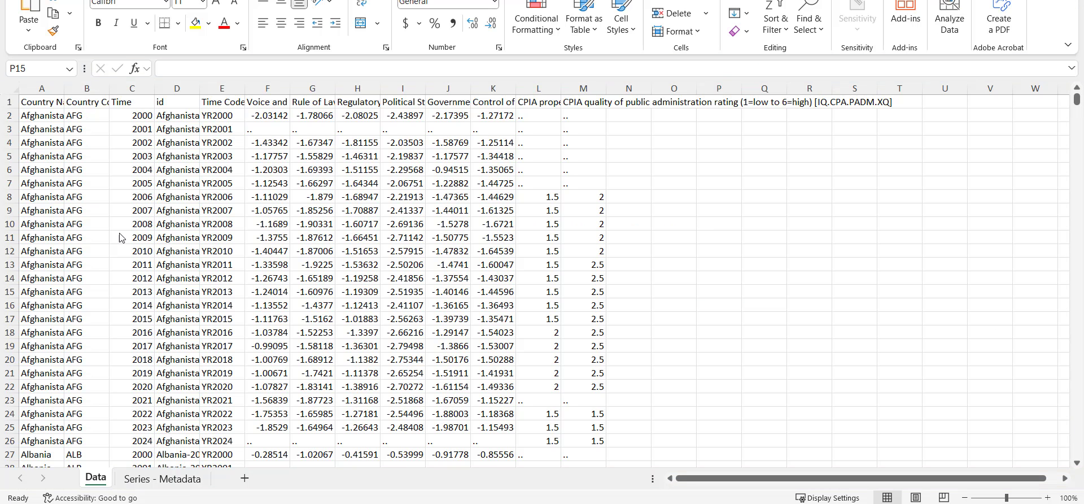
- Examine the Time, Country Name, id and Time Code columns and the neighbouring indicator column on the Data sheet
click(129, 89)
click(51, 86)
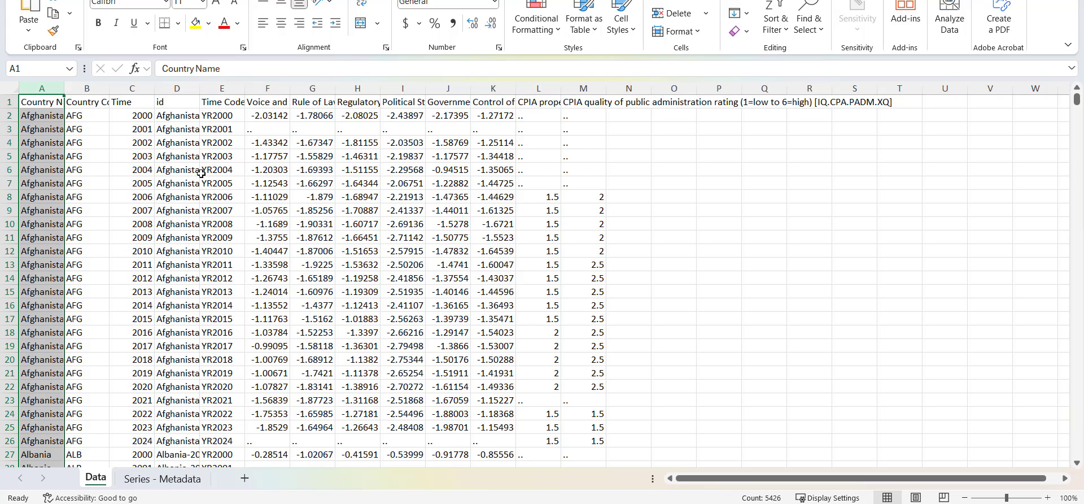
click(177, 89)
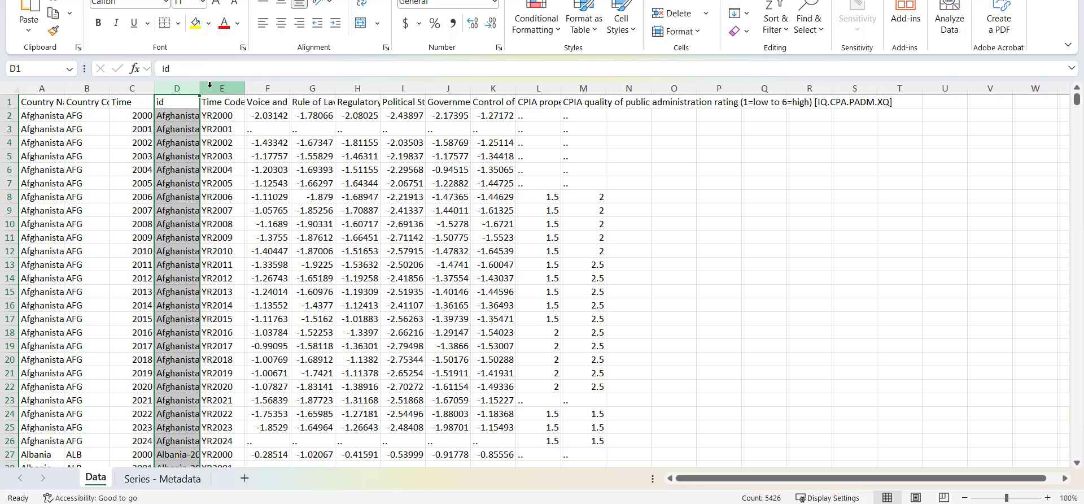
drag(200, 87, 259, 86)
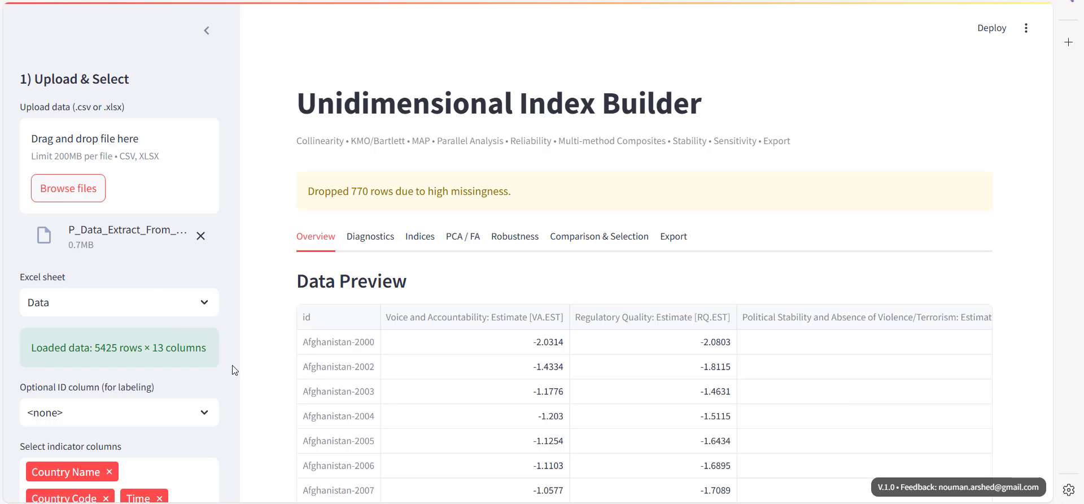
- Return to Unidimensional Index Builder and set the optional ID column for labeling to id
scroll(232, 365, down, 1)
click(207, 342)
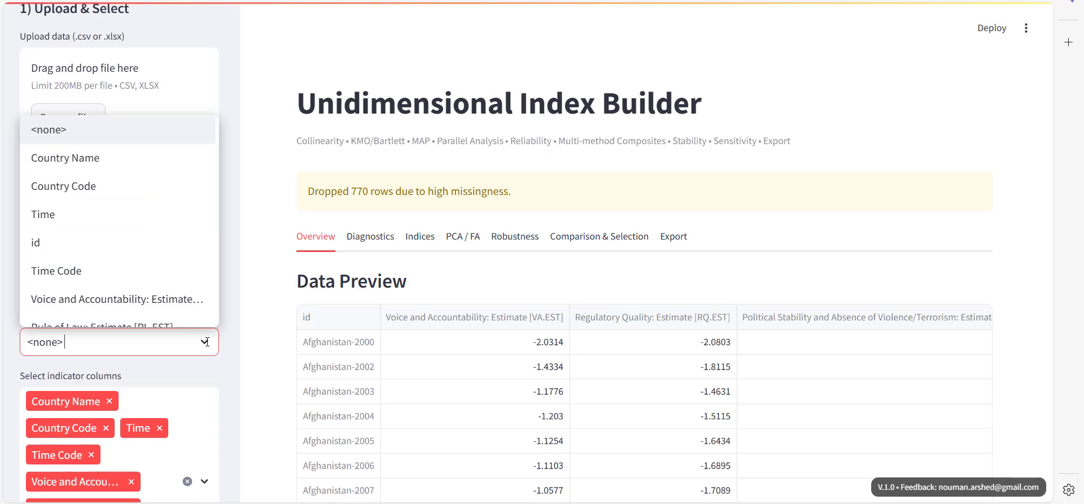
click(56, 248)
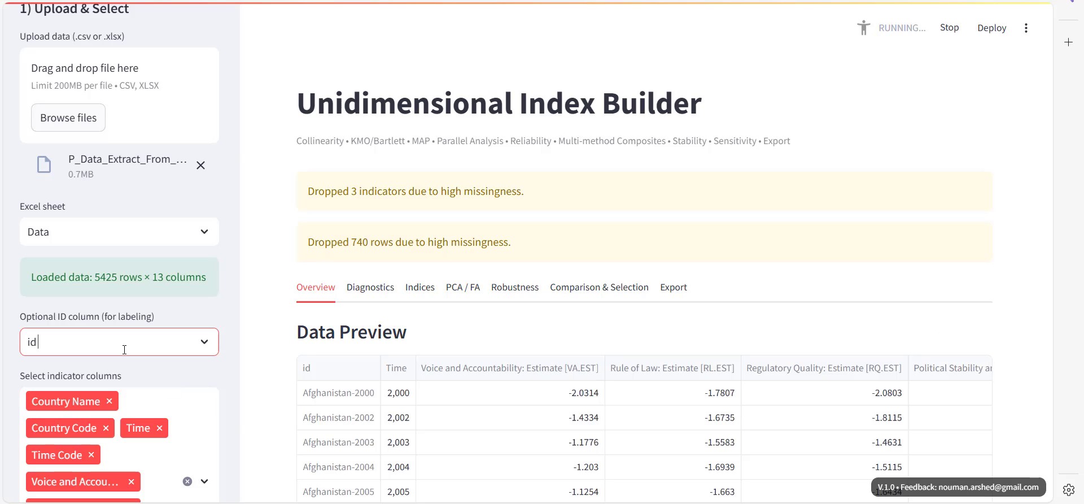
- Remove Time Code, Time, Country Code, Country Name and Rule of Law from the selected indicator columns
scroll(124, 349, down, 3)
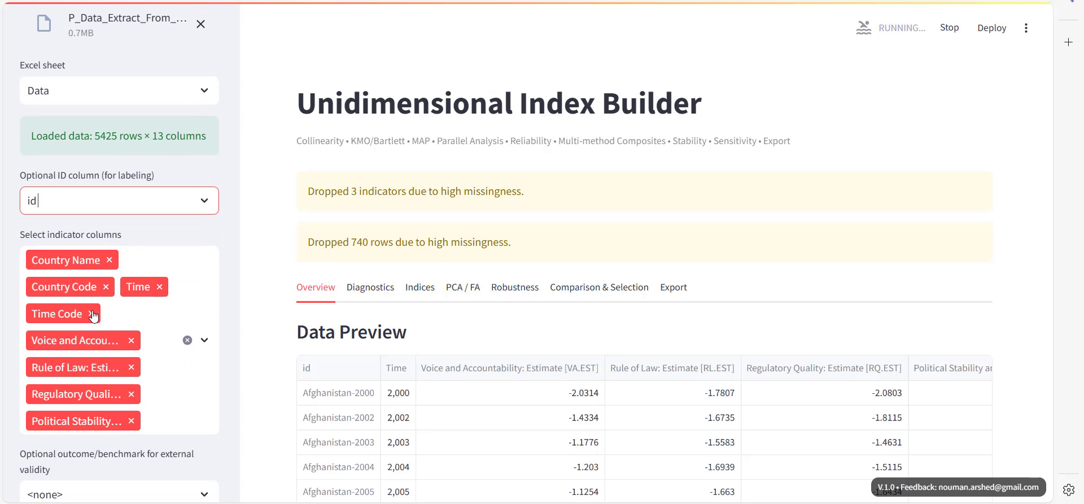
click(94, 315)
click(160, 286)
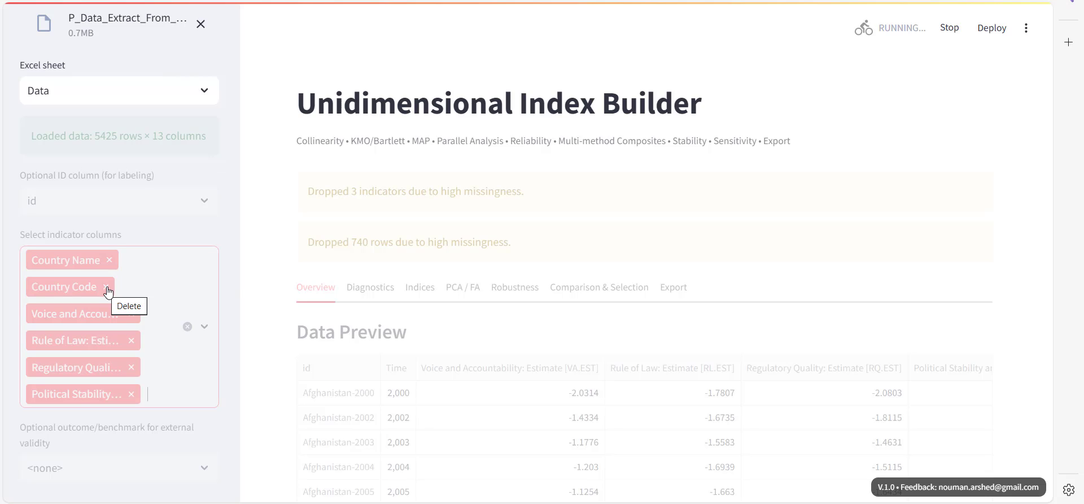
click(107, 290)
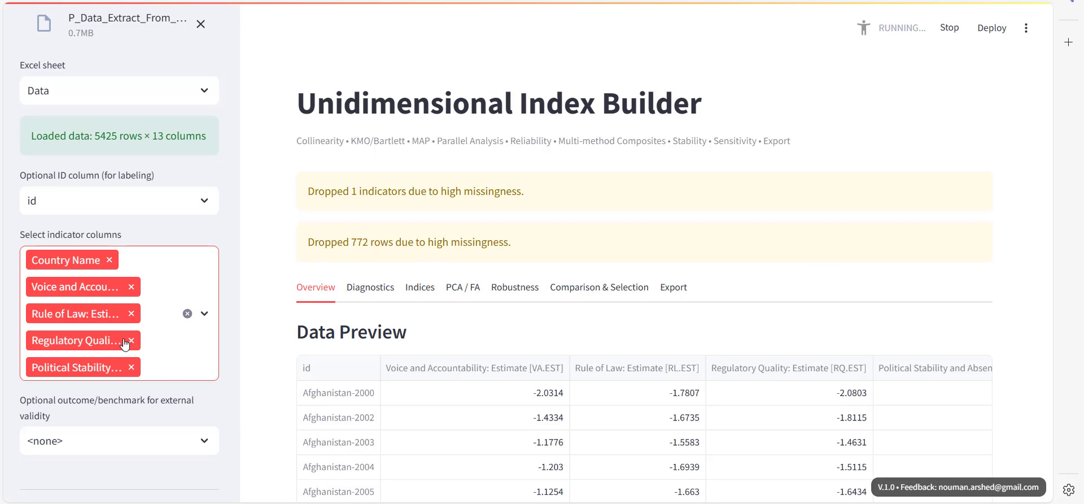
click(109, 260)
click(131, 288)
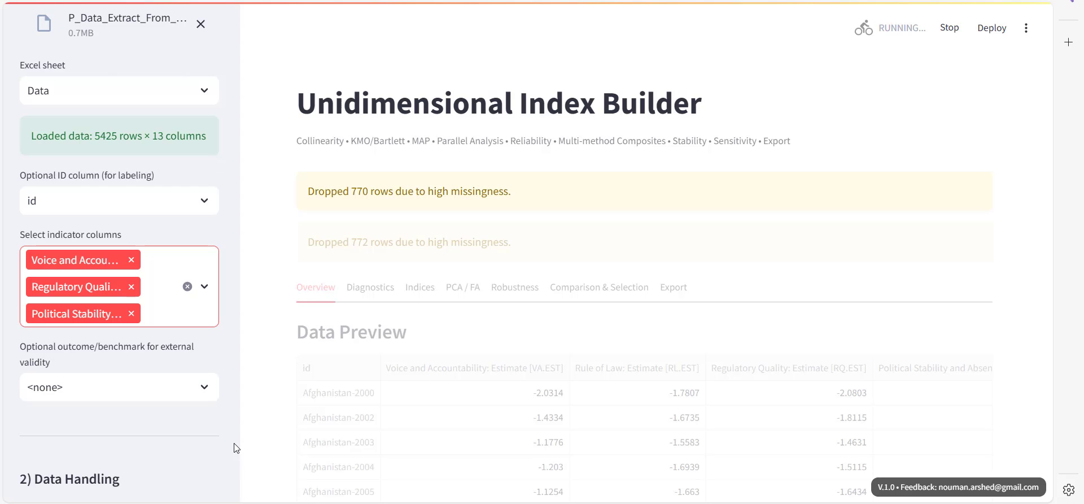
- Set the outcome/benchmark for external validity to the CPIA quality of public administration rating
click(204, 390)
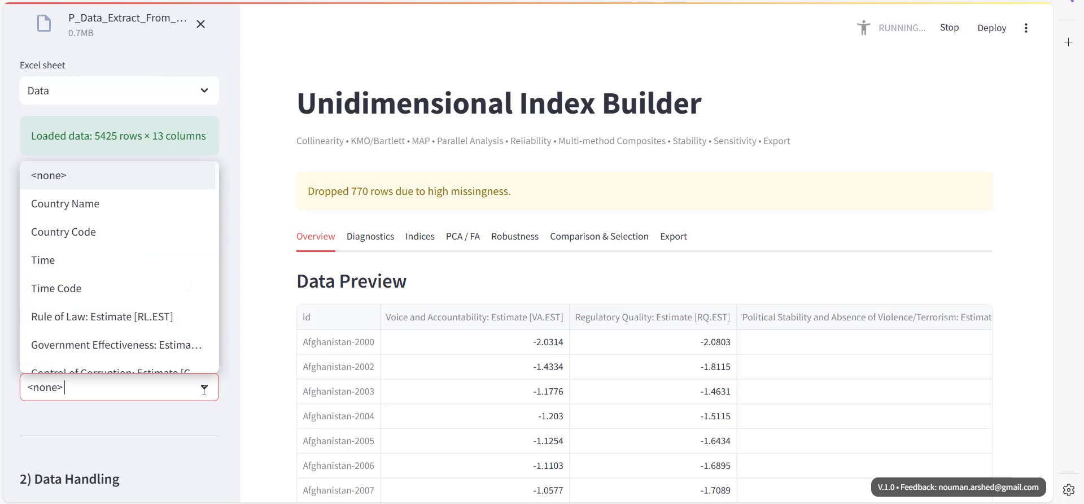
scroll(145, 271, down, 3)
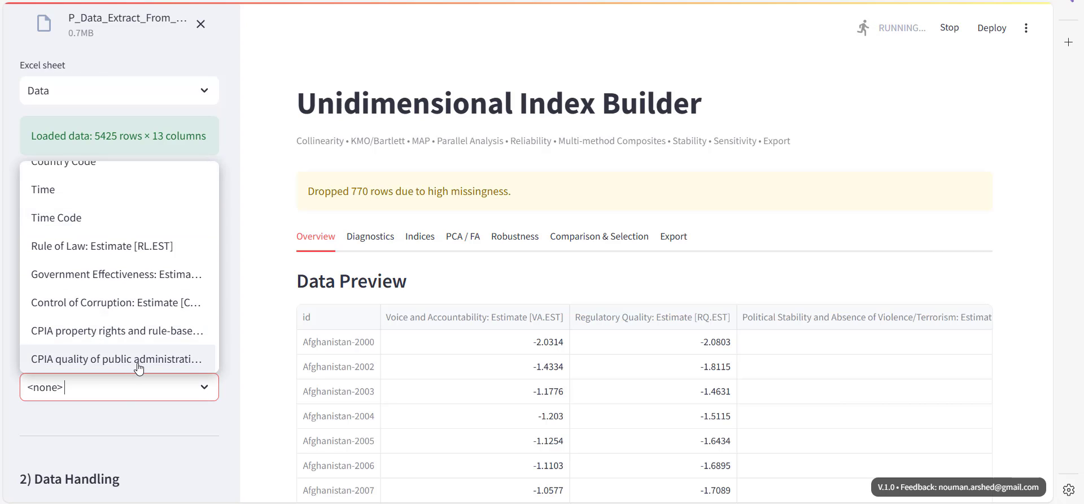
click(137, 361)
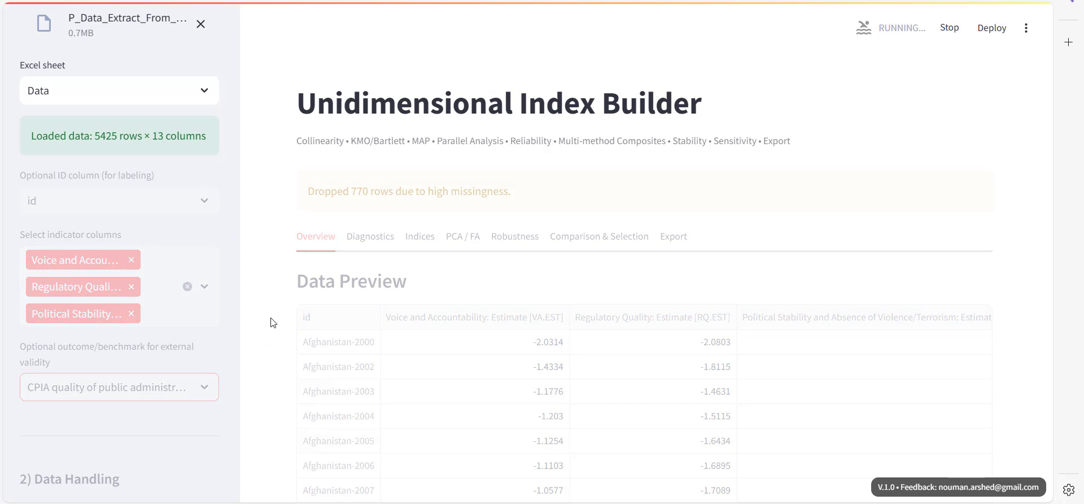
- Review the missingness by indicator and the summary statistics in the data overview
scroll(281, 310, down, 9)
scroll(283, 314, down, 8)
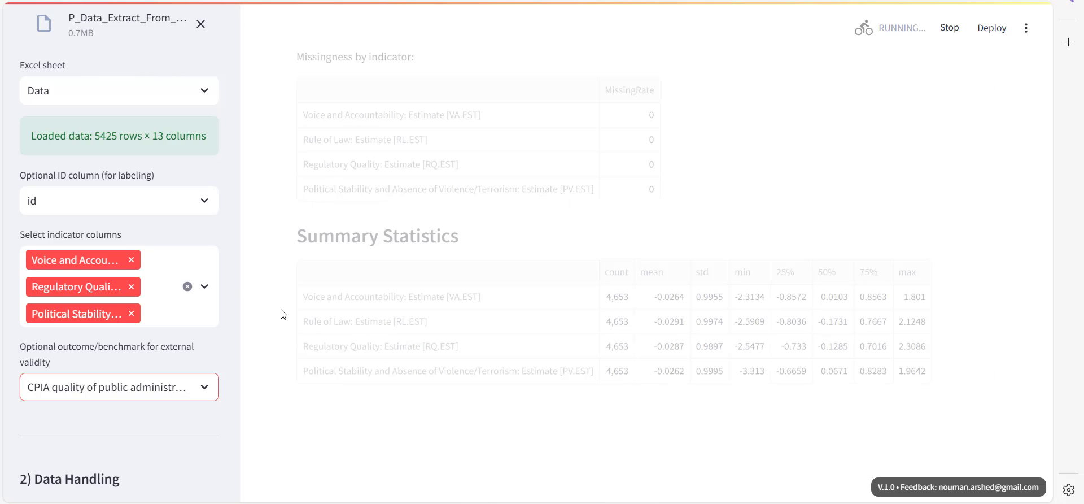
scroll(283, 314, up, 17)
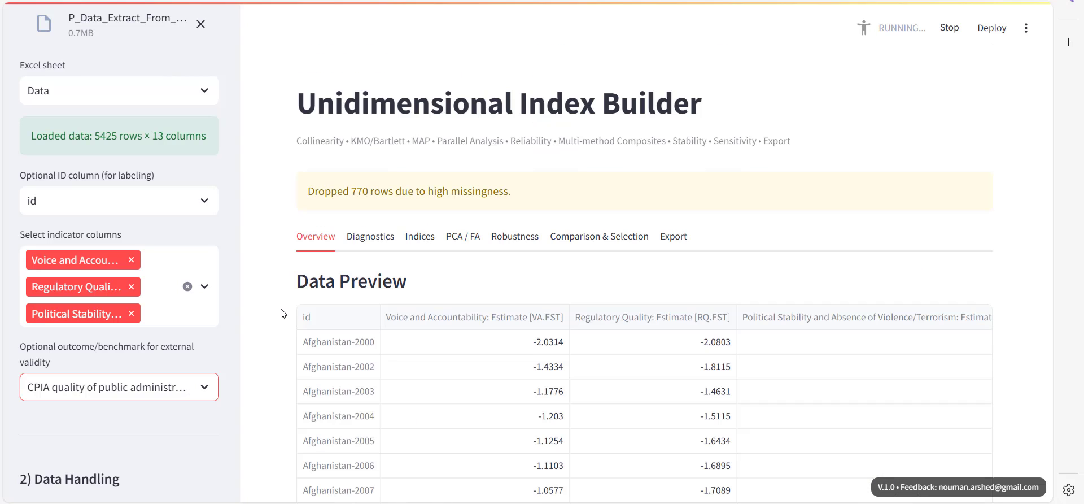
- Check the available cost indicators without marking any, and set the drop-rows missingness threshold to 0.90
scroll(204, 338, down, 3)
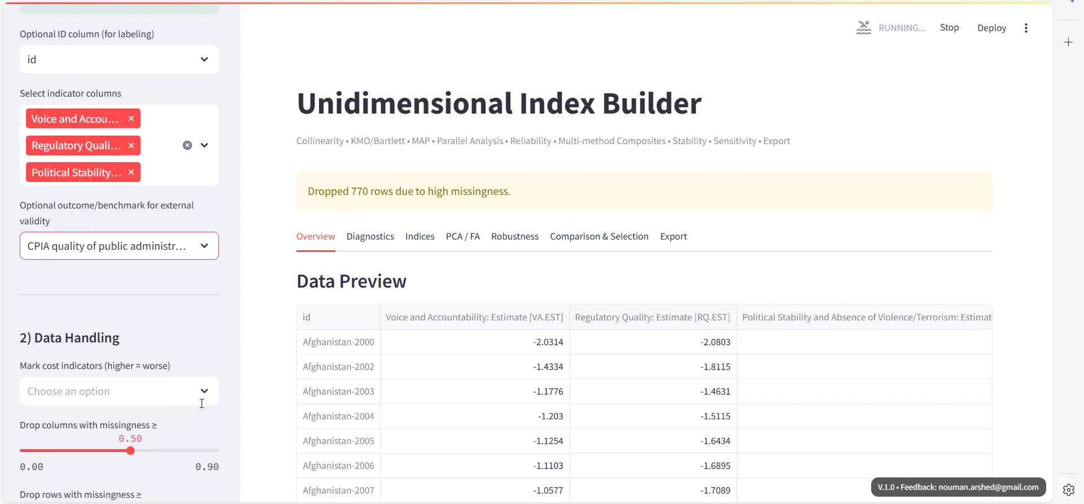
scroll(198, 370, down, 2)
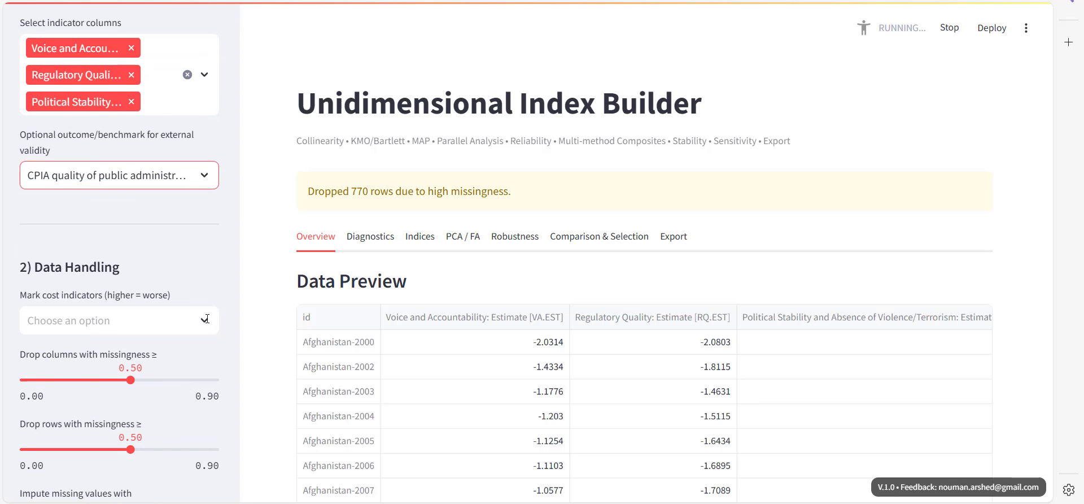
click(206, 319)
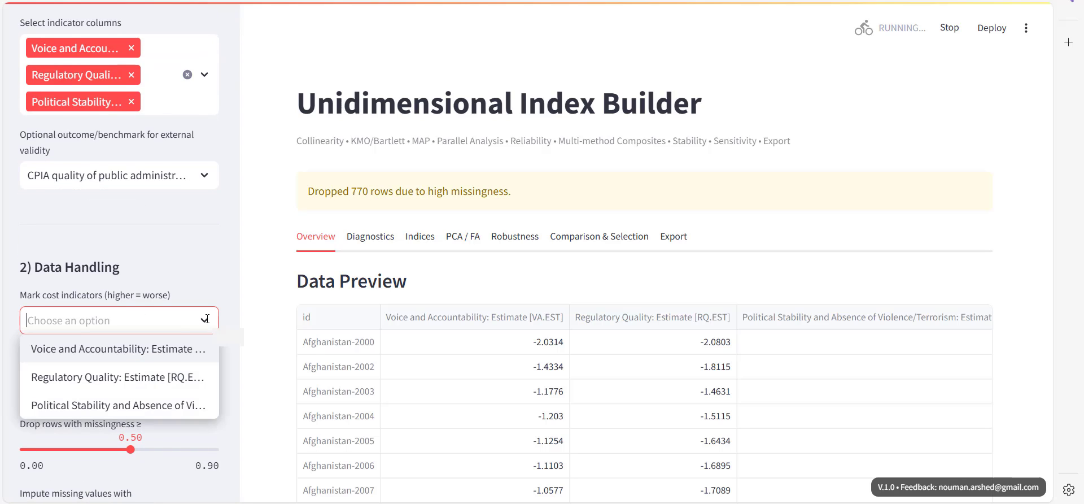
click(223, 262)
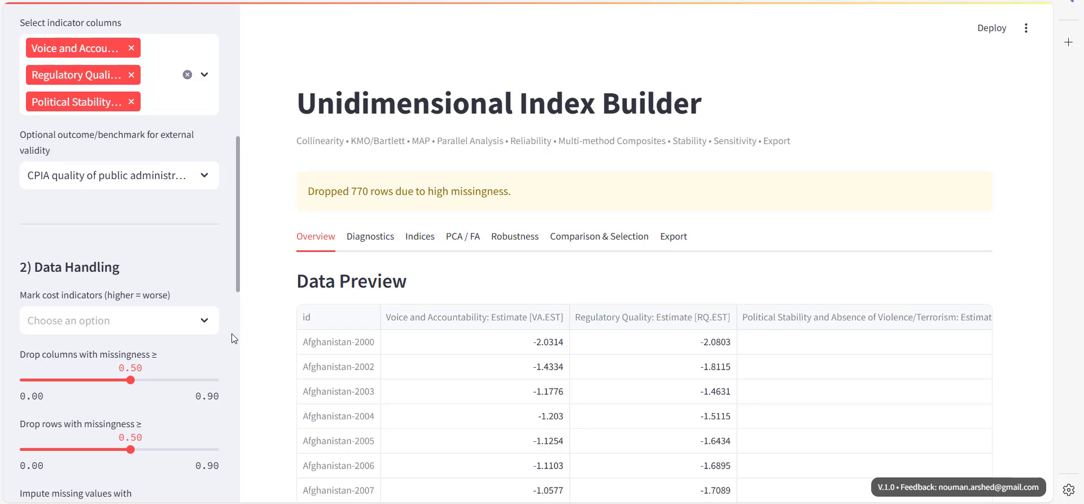
scroll(180, 384, down, 1)
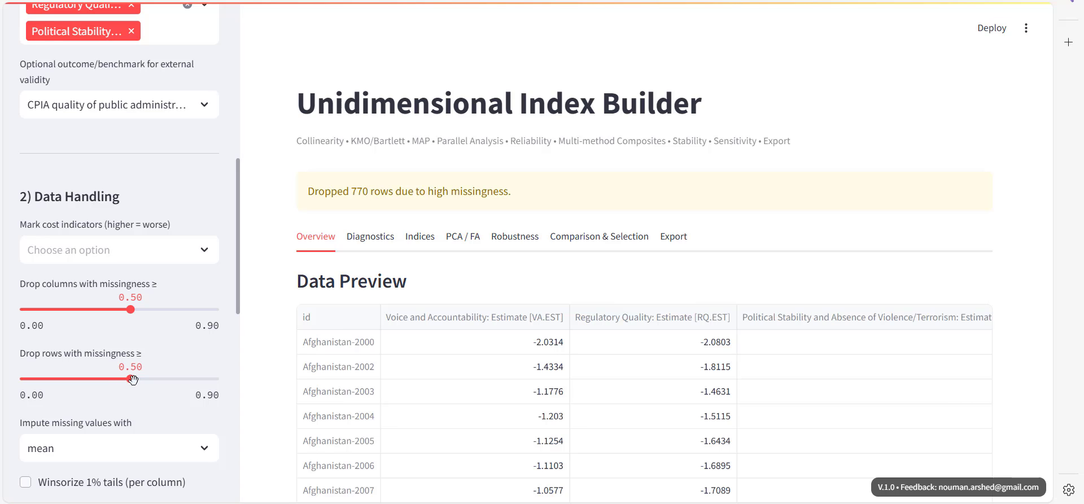
click(221, 381)
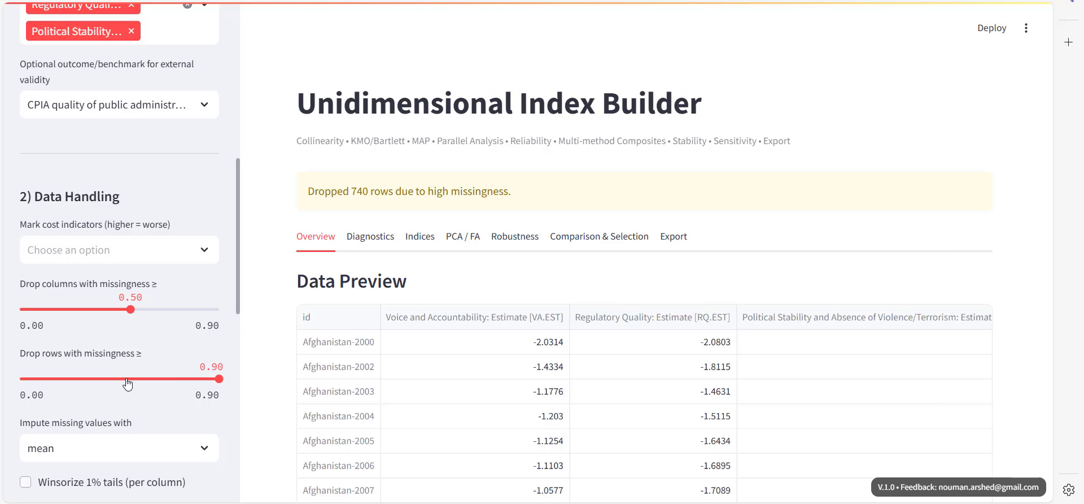
- Review the imputation and winsorizing settings and the scaling choices, leaving the scaling method at z
scroll(192, 410, down, 1)
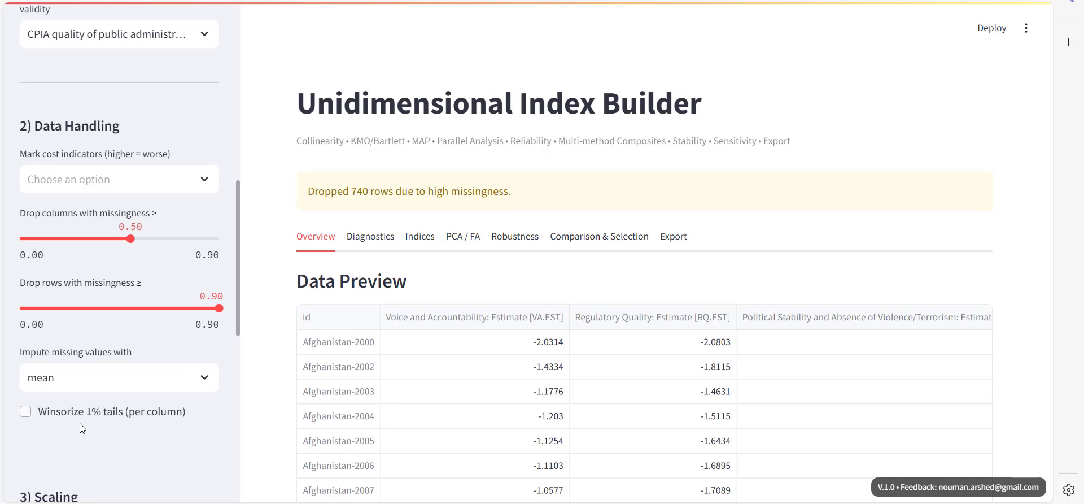
scroll(56, 362, down, 3)
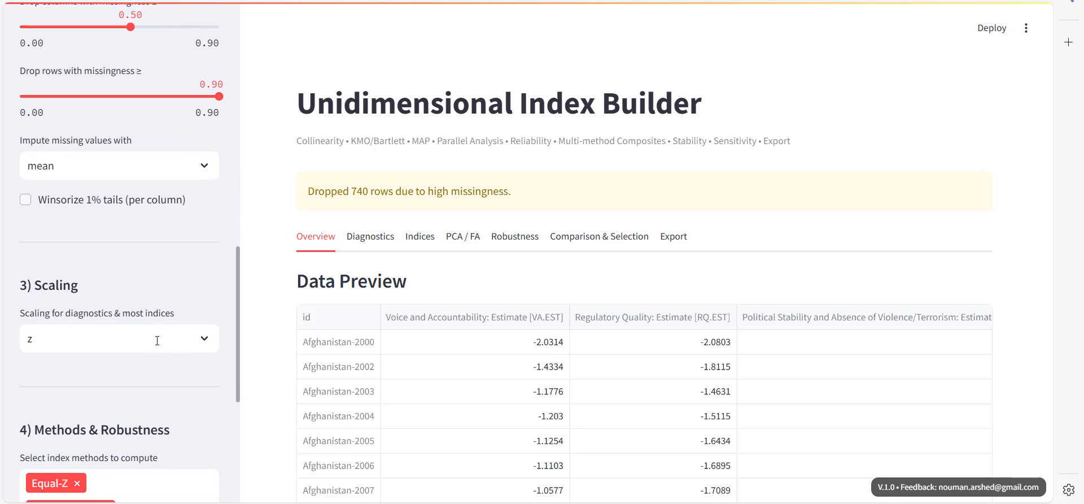
click(204, 338)
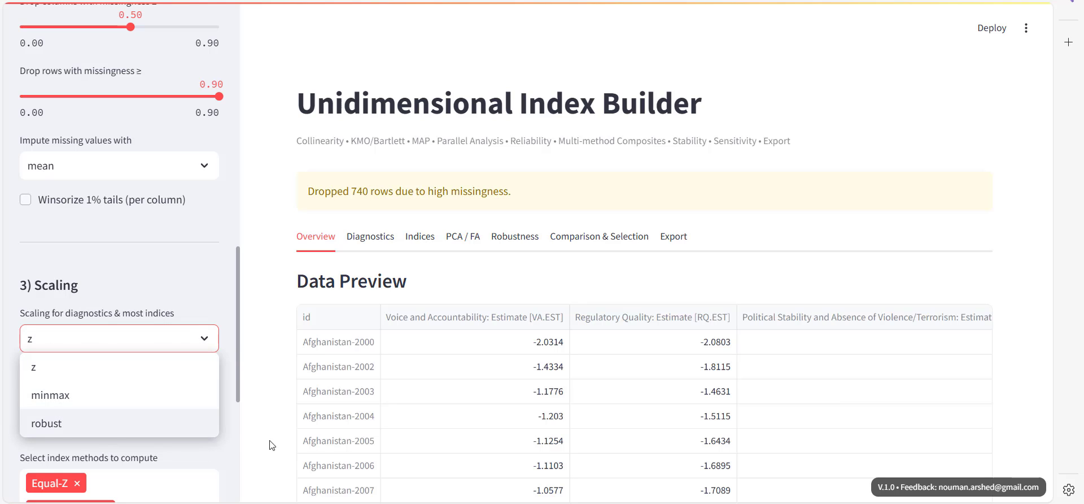
click(227, 429)
- Examine the index methods selected for computation, along with the bootstrap and random seed settings
scroll(227, 430, down, 4)
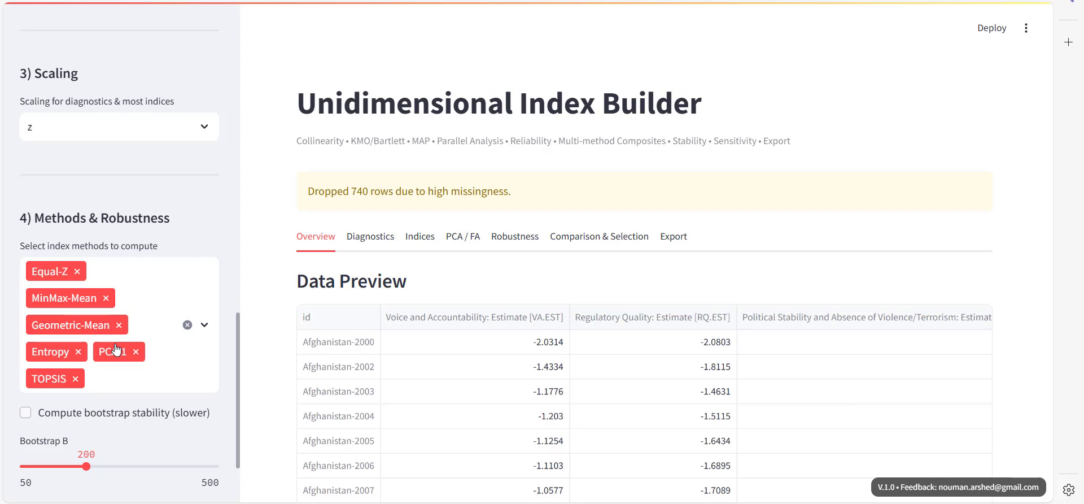
click(205, 326)
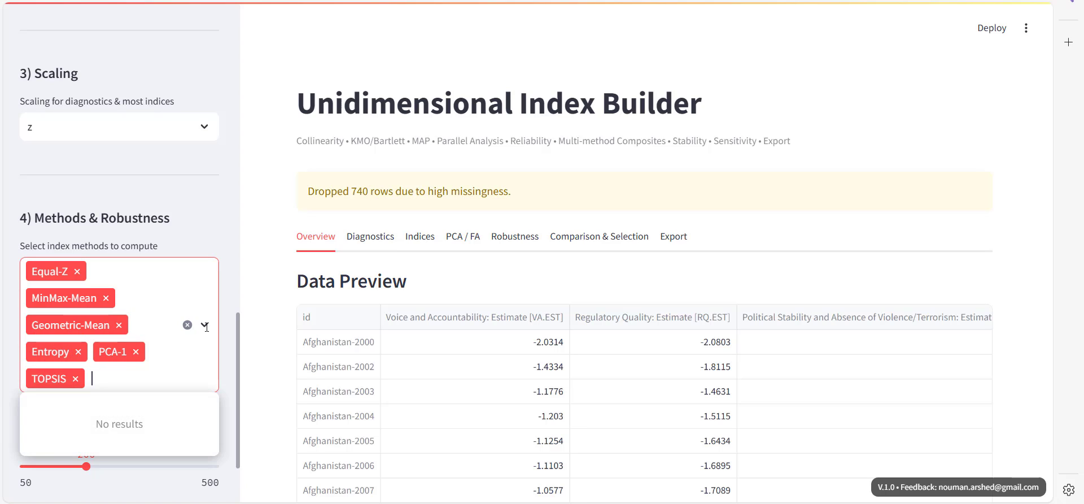
click(209, 323)
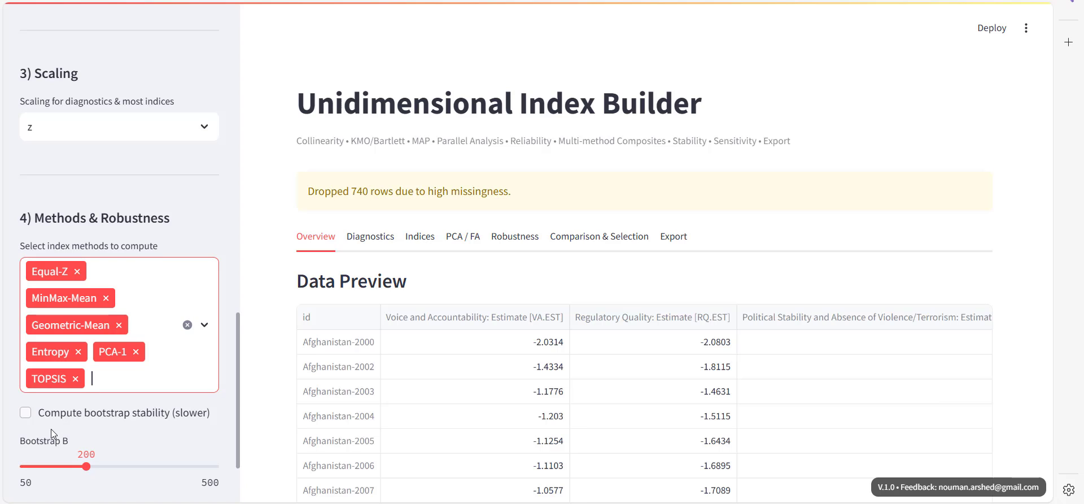
scroll(50, 429, down, 2)
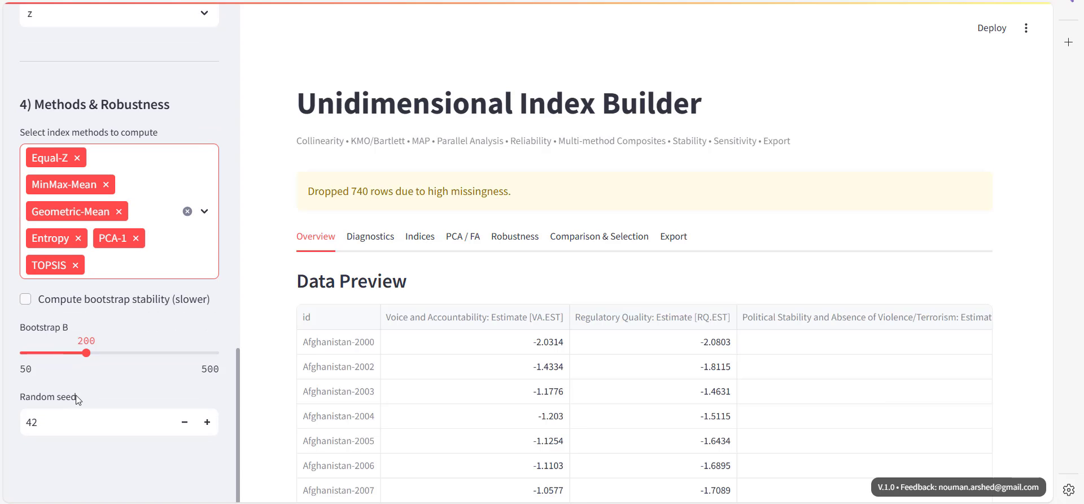
- Enable the bootstrap stability computation and review the overview's data preview, missingness by indicator and summary statistics
click(26, 301)
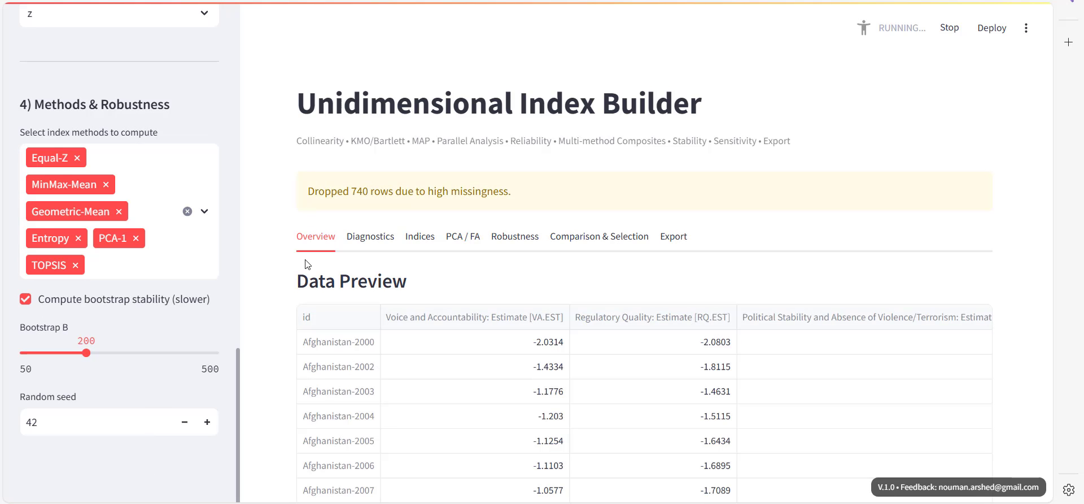
scroll(738, 286, down, 3)
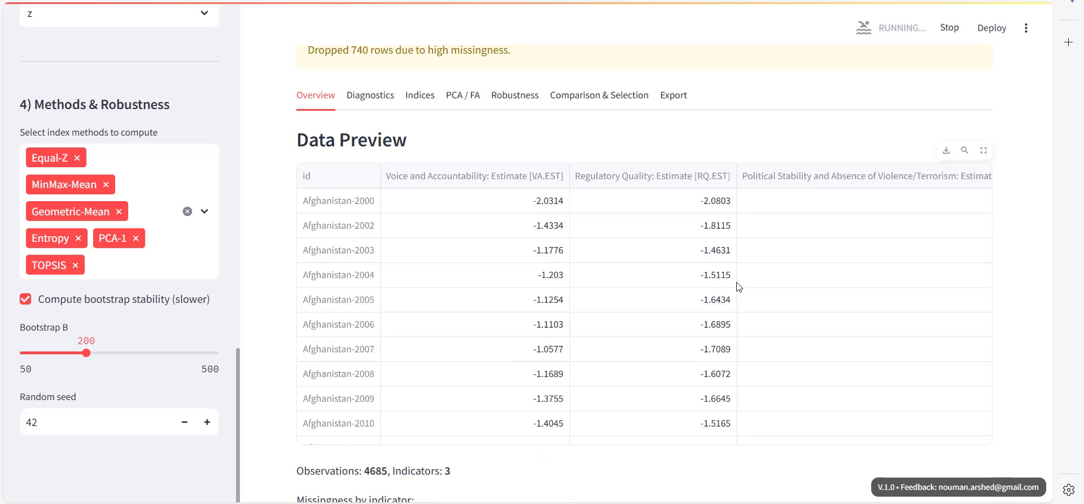
scroll(738, 287, down, 4)
scroll(285, 358, down, 4)
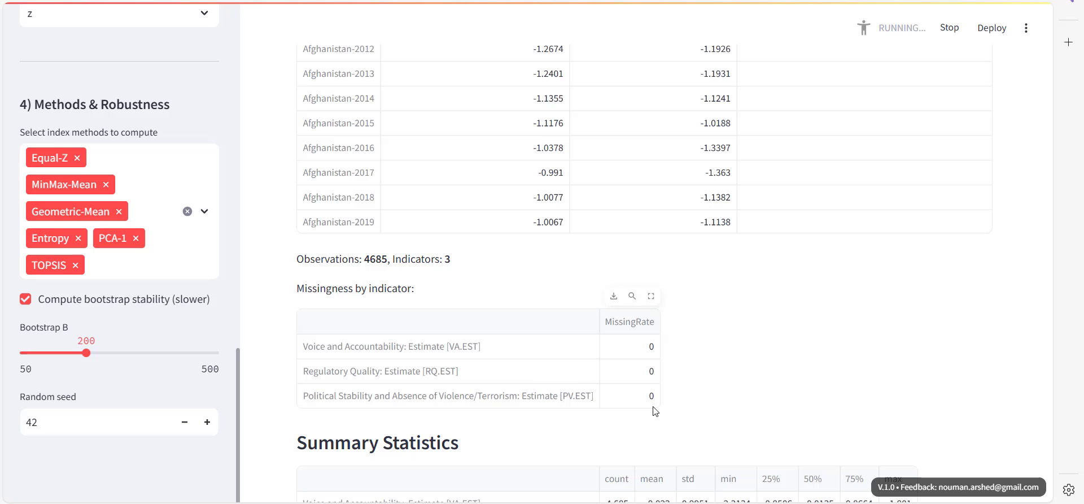
scroll(714, 370, down, 4)
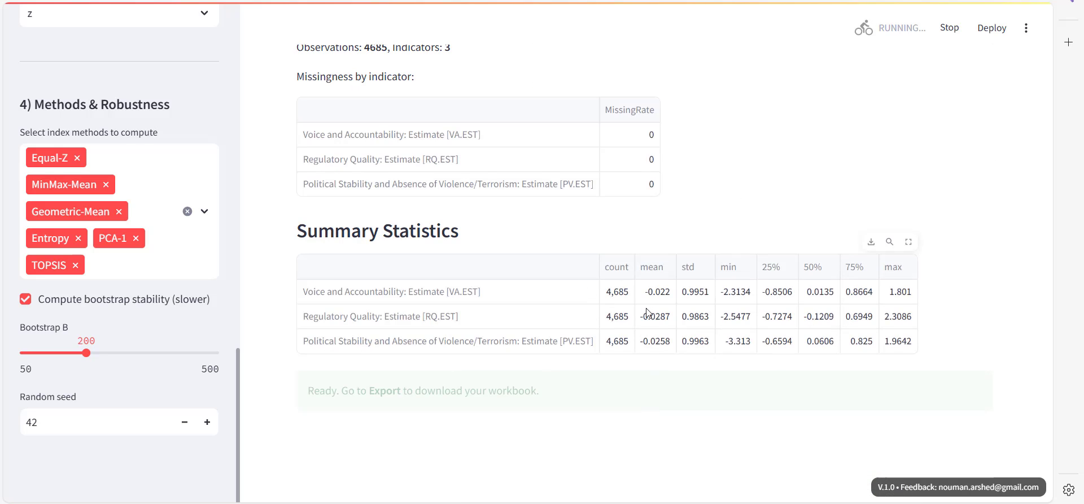
scroll(575, 365, up, 10)
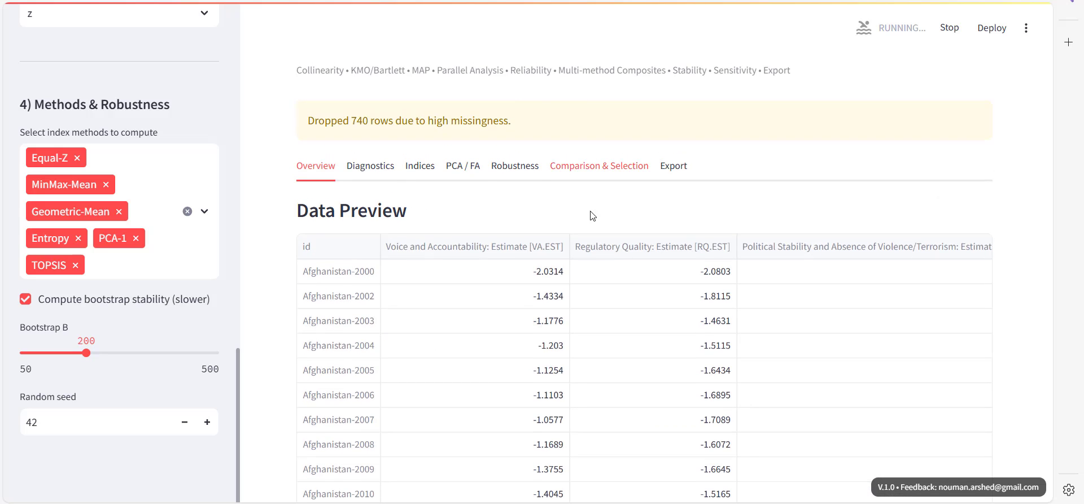
- Examine the diagnostics for collinearity and common-factor suitability, covering the correlation heatmap, VIF, condition number, KMO and Bartlett's test
click(370, 166)
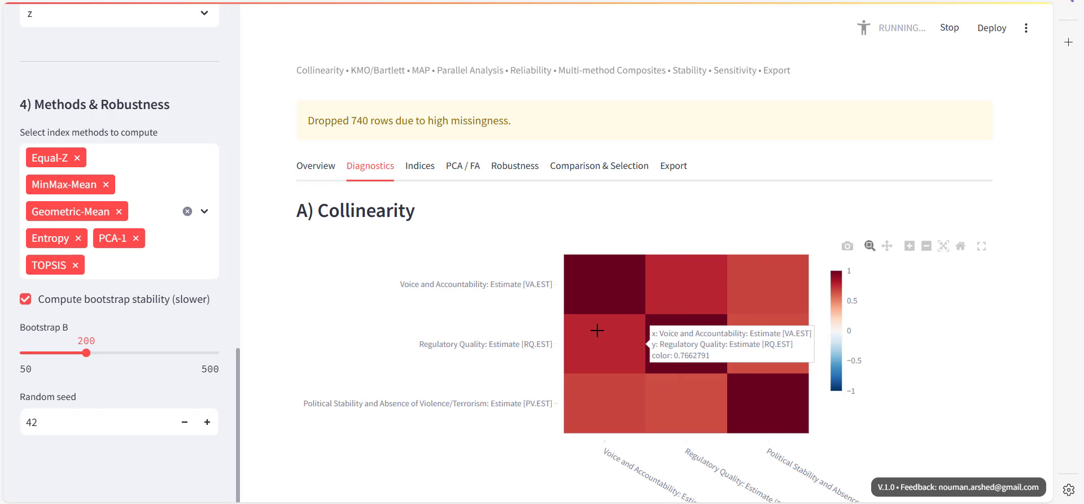
scroll(322, 402, down, 3)
scroll(367, 384, down, 3)
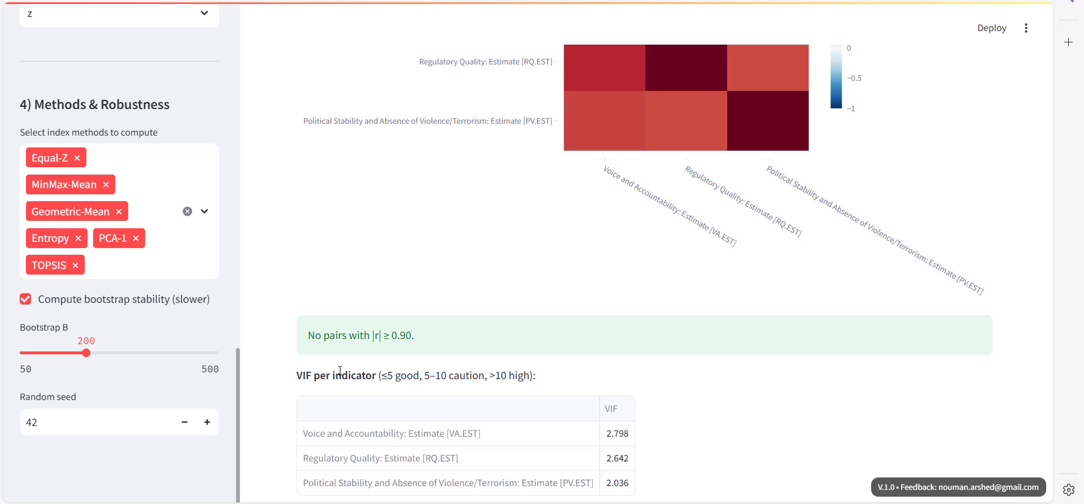
scroll(283, 395, down, 3)
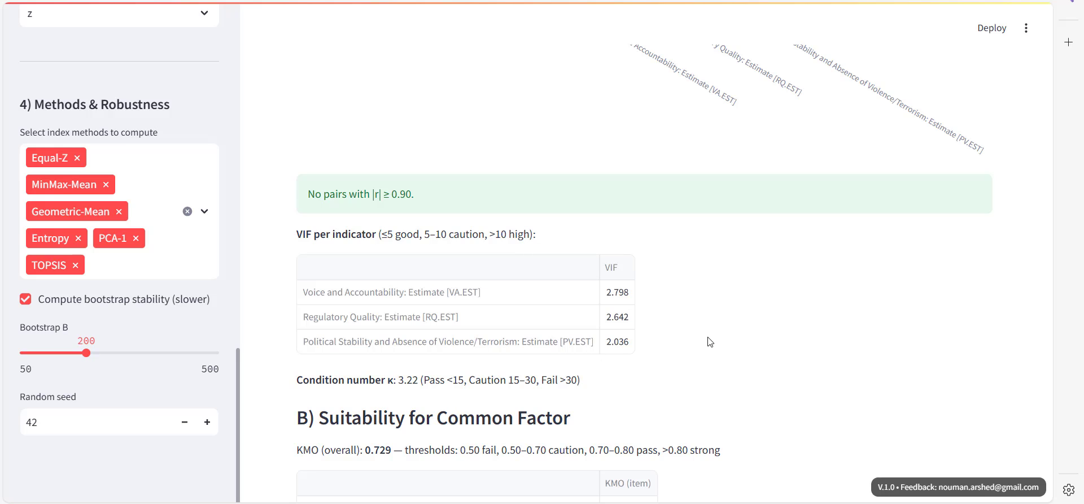
scroll(711, 342, down, 3)
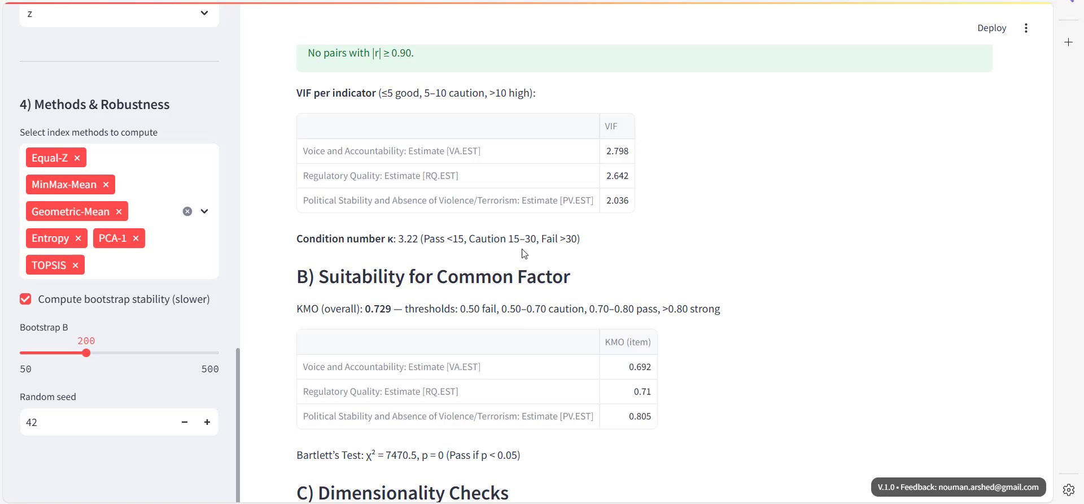
scroll(566, 431, down, 3)
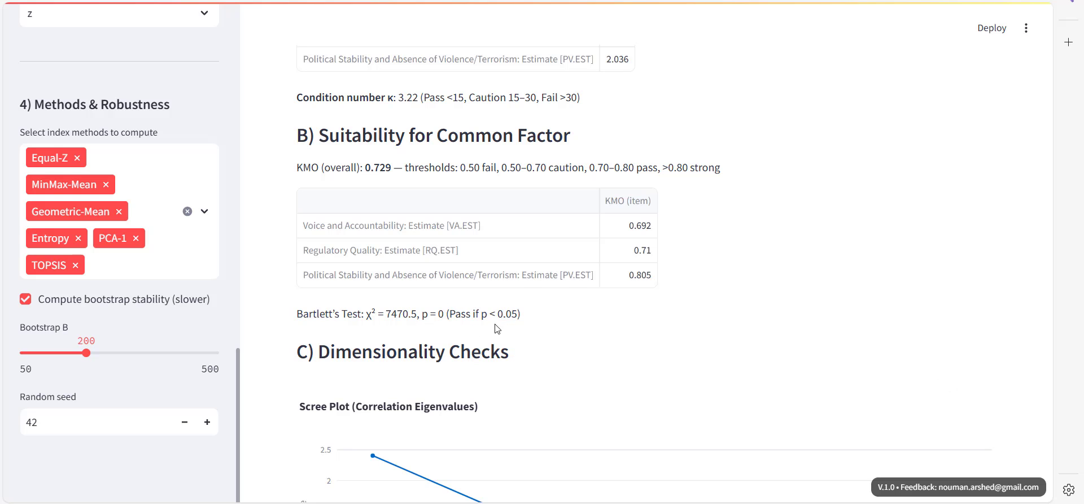
- Inspect the scree plot and the parallel analysis chart under the dimensionality checks
scroll(497, 328, down, 4)
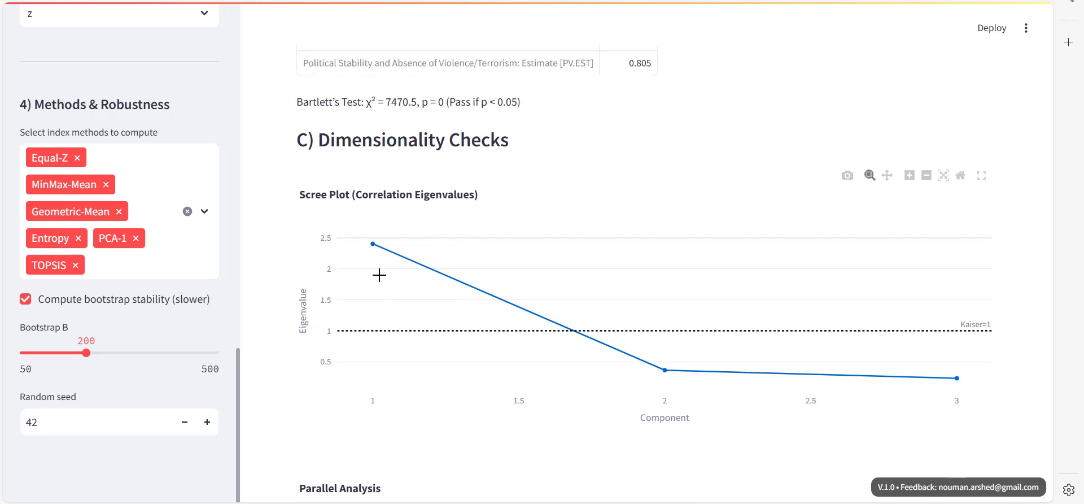
scroll(442, 317, down, 7)
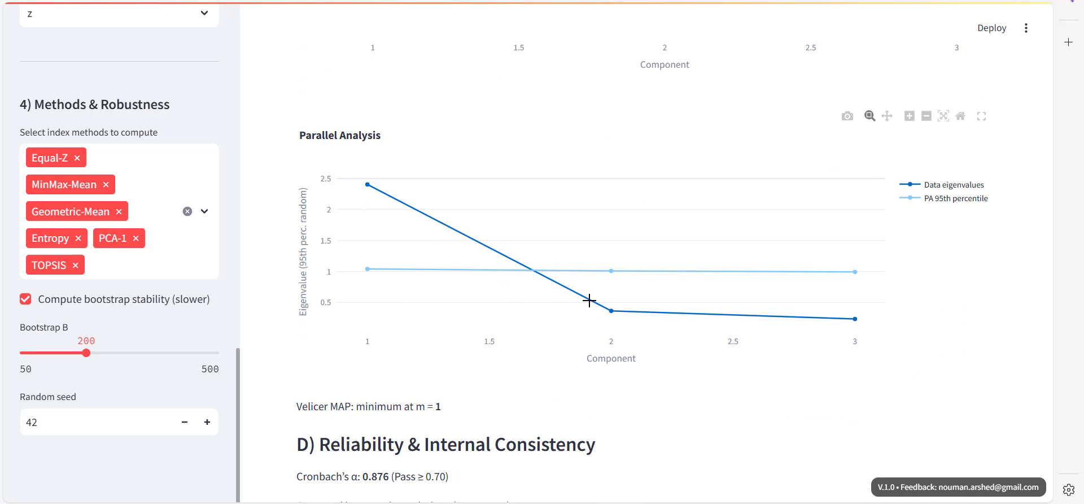
scroll(525, 398, up, 10)
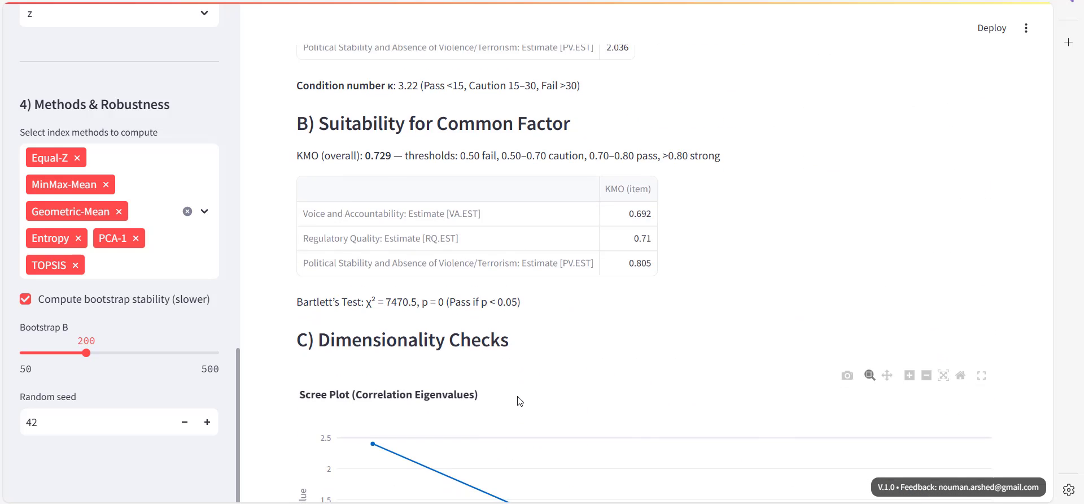
scroll(519, 401, down, 10)
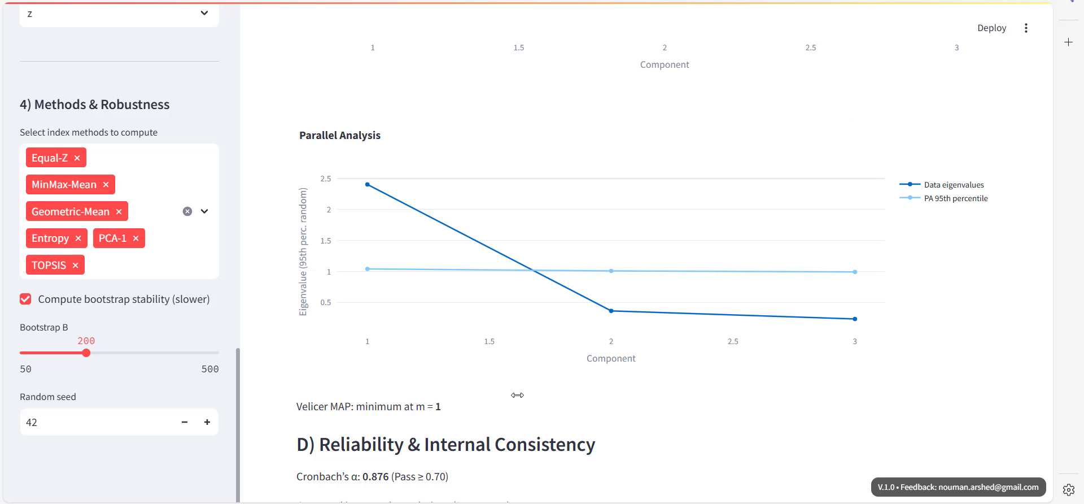
- Review the reliability and internal consistency measures together with the decision badges and global unidimensional verdict
scroll(517, 395, down, 3)
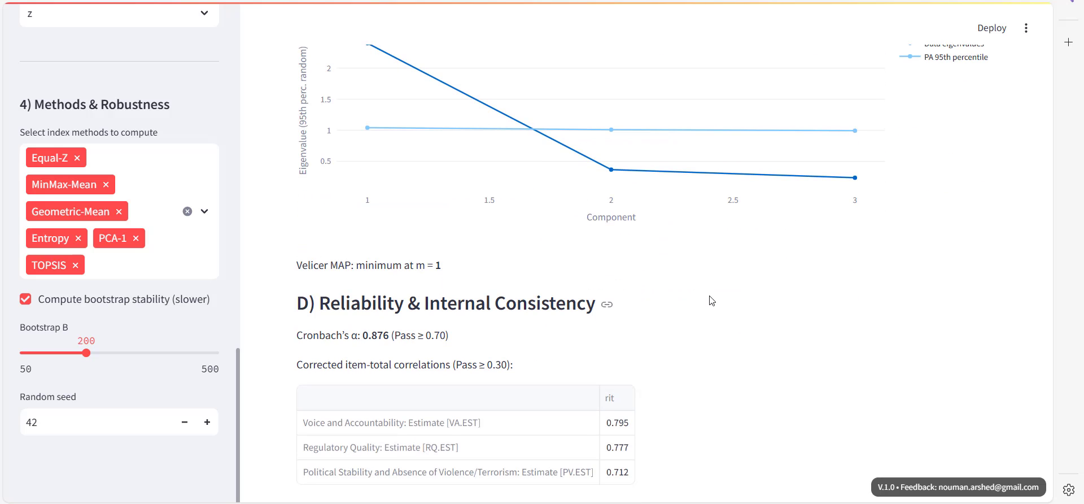
scroll(762, 294, down, 3)
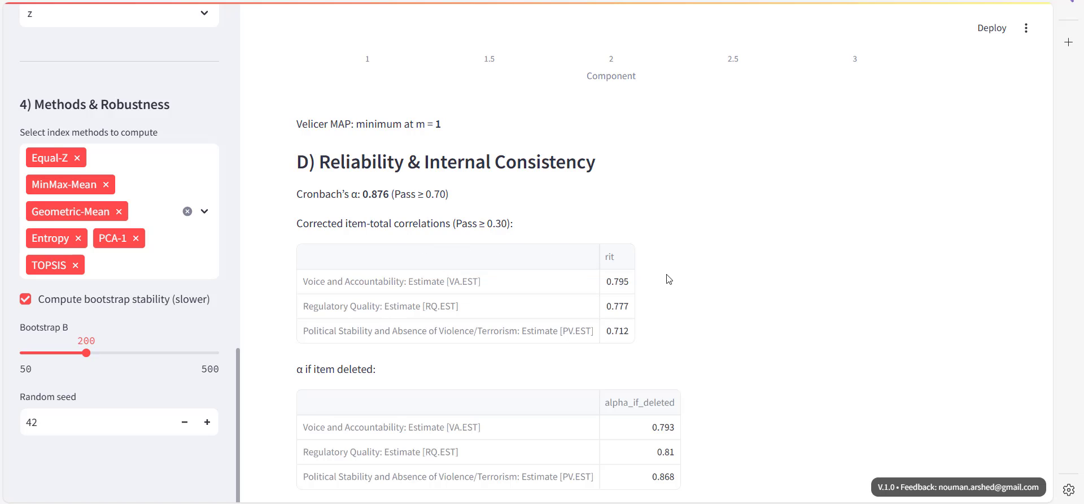
scroll(564, 319, down, 3)
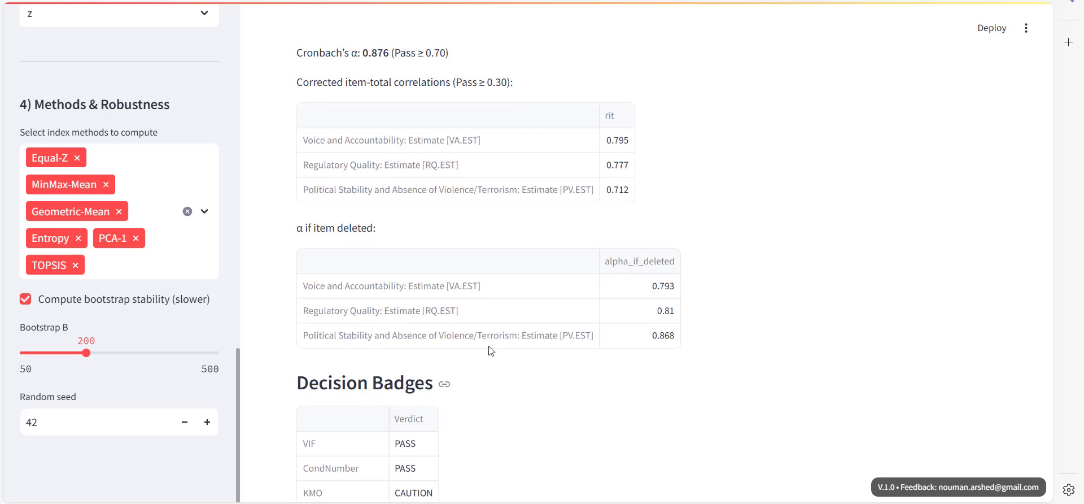
scroll(836, 398, up, 1)
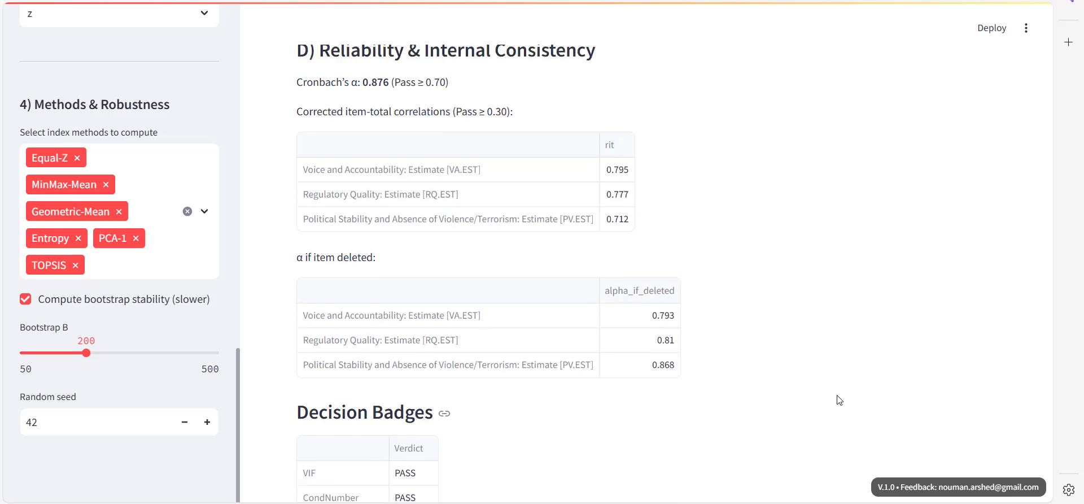
scroll(745, 387, down, 5)
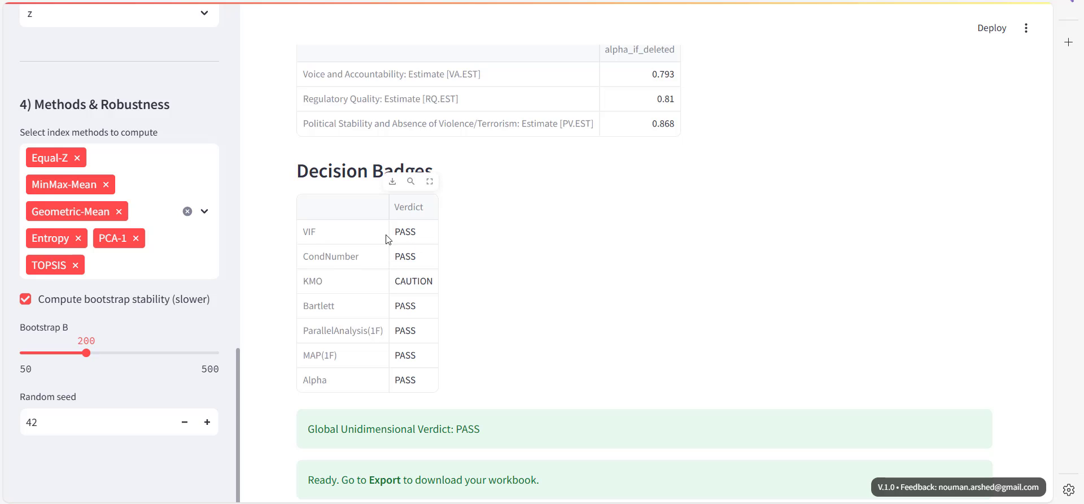
scroll(586, 324, down, 2)
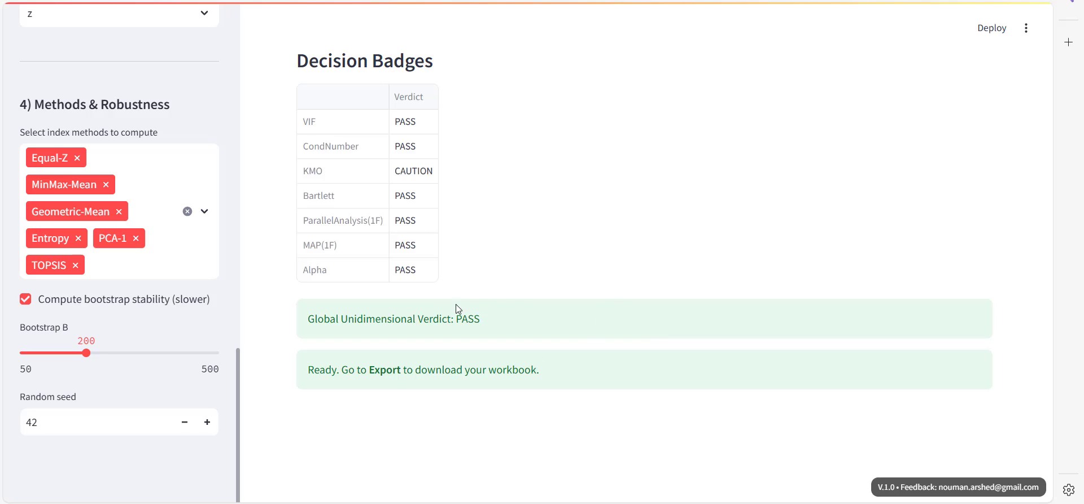
- Examine the computed indices, comparing the score and rank tables across all methods
scroll(619, 266, up, 1)
scroll(619, 267, up, 20)
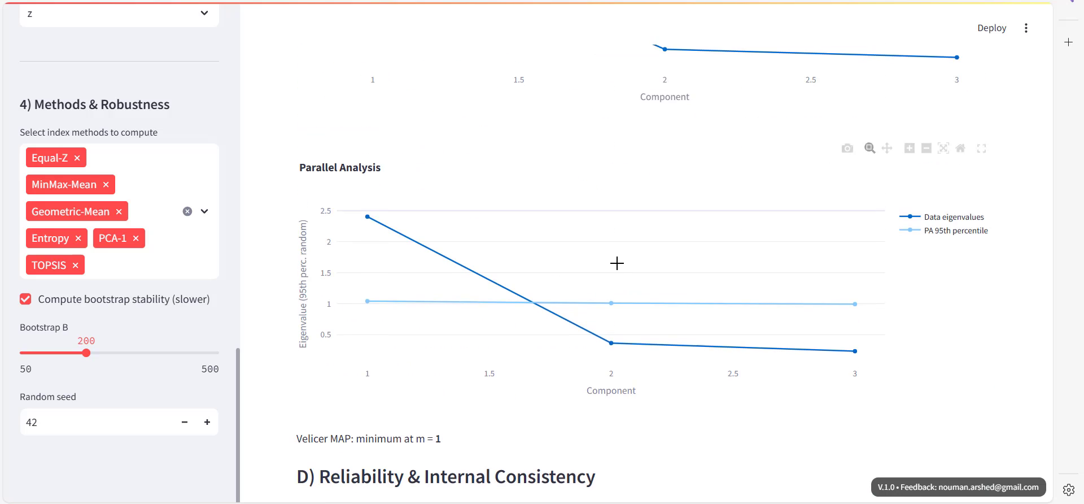
scroll(519, 327, up, 10)
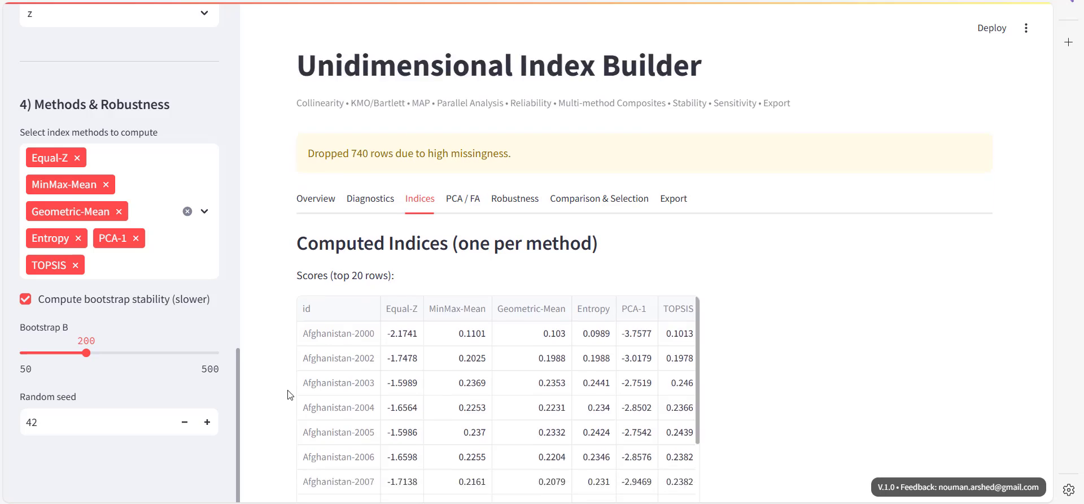
scroll(288, 322, down, 3)
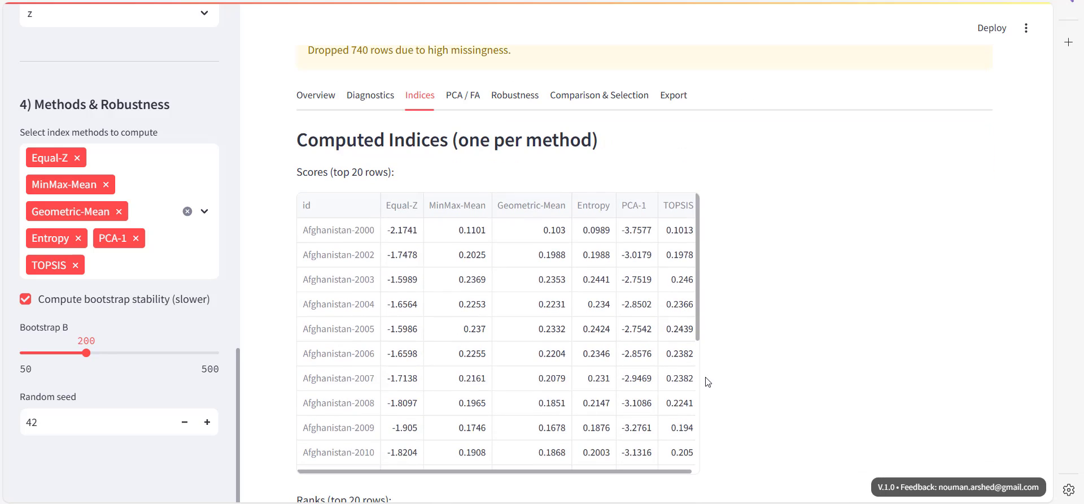
scroll(748, 362, down, 3)
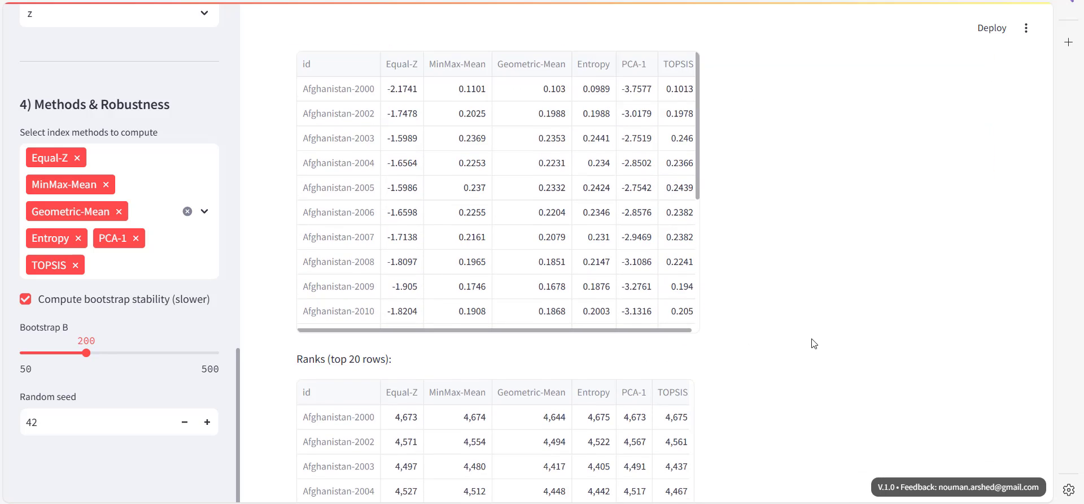
scroll(814, 343, down, 6)
scroll(814, 343, up, 10)
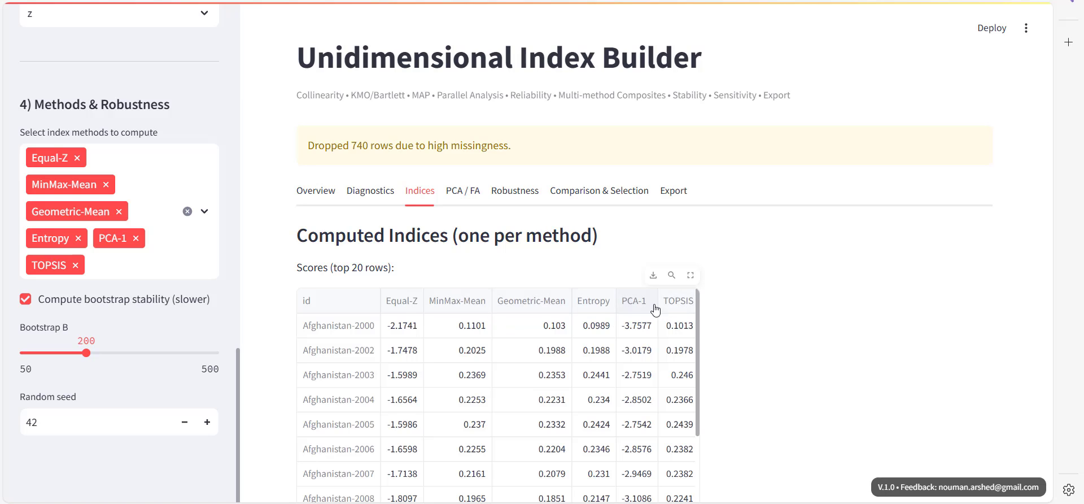
- Examine the PCA details, including the PC1 loadings and explained variance ratios, and the one-factor FA diagnostics
click(461, 193)
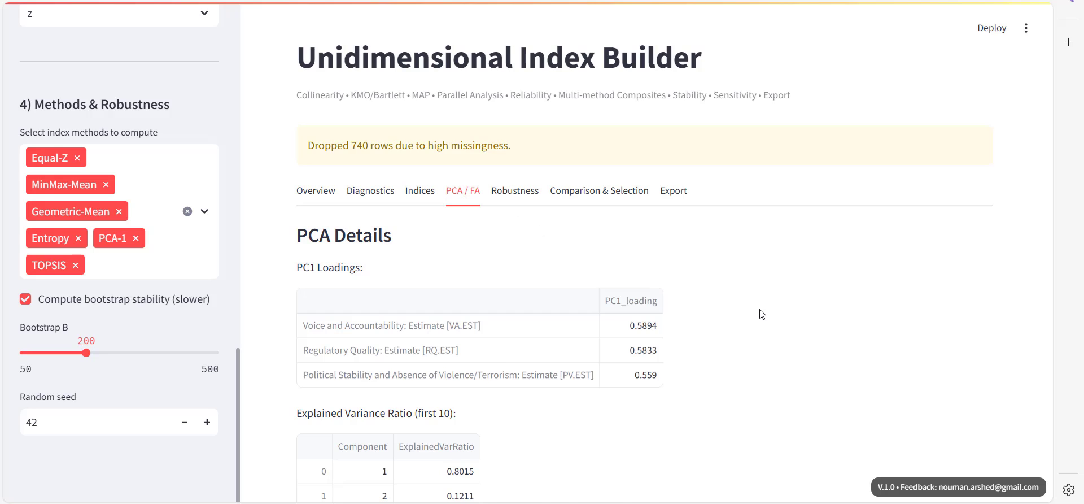
scroll(648, 283, down, 2)
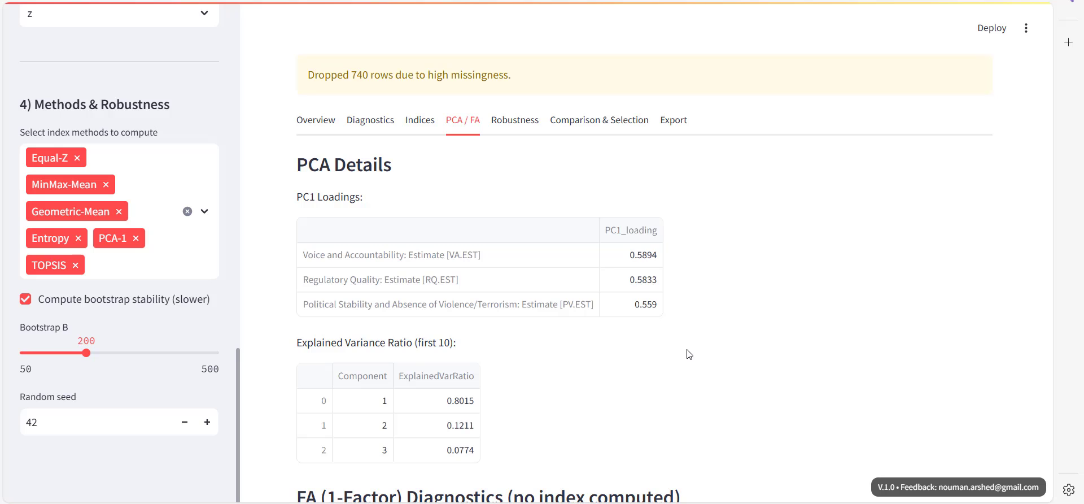
scroll(372, 354, down, 4)
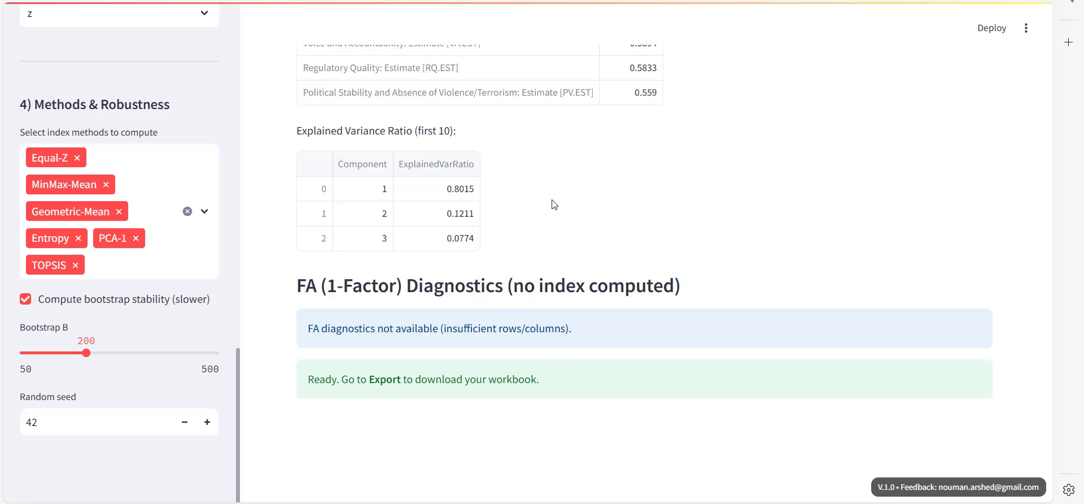
scroll(571, 243, up, 1)
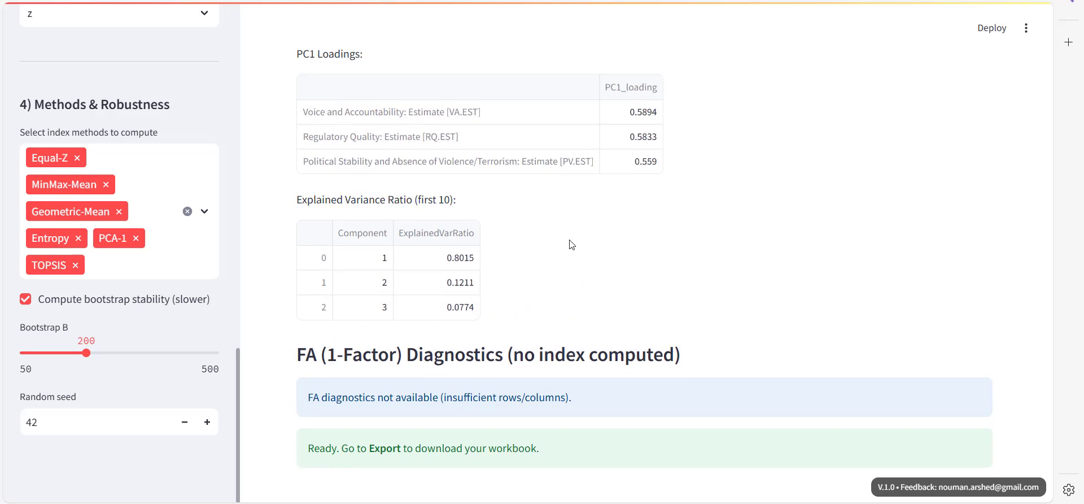
- Check the robustness metrics for Equal-Z, and switch the method for robustness metrics to PCA-1
scroll(572, 242, up, 5)
click(497, 247)
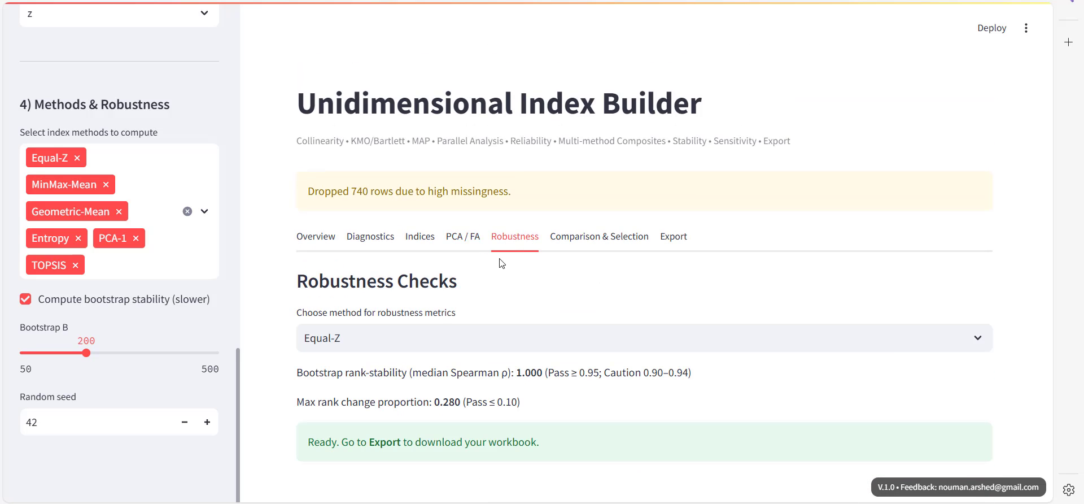
scroll(372, 373, down, 1)
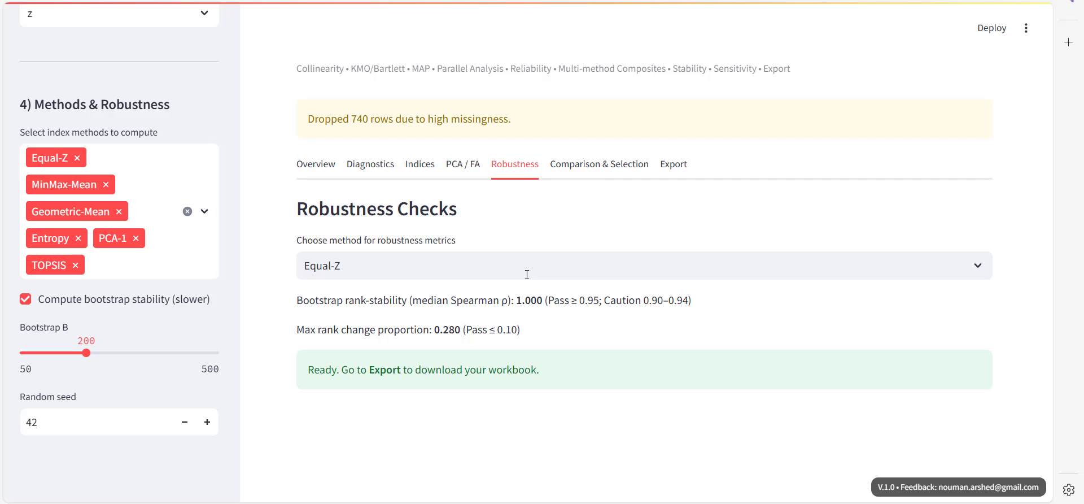
drag(515, 302, 537, 303)
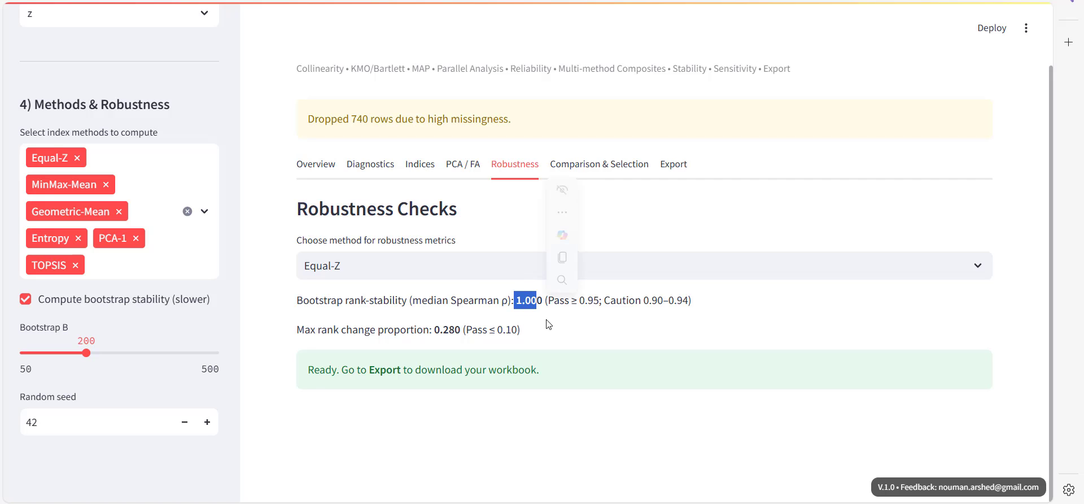
click(546, 323)
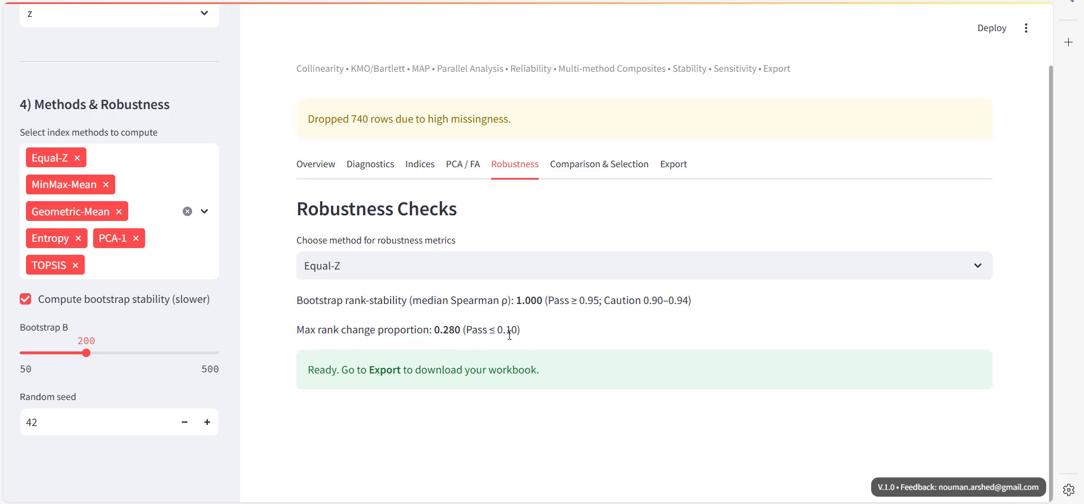
click(485, 269)
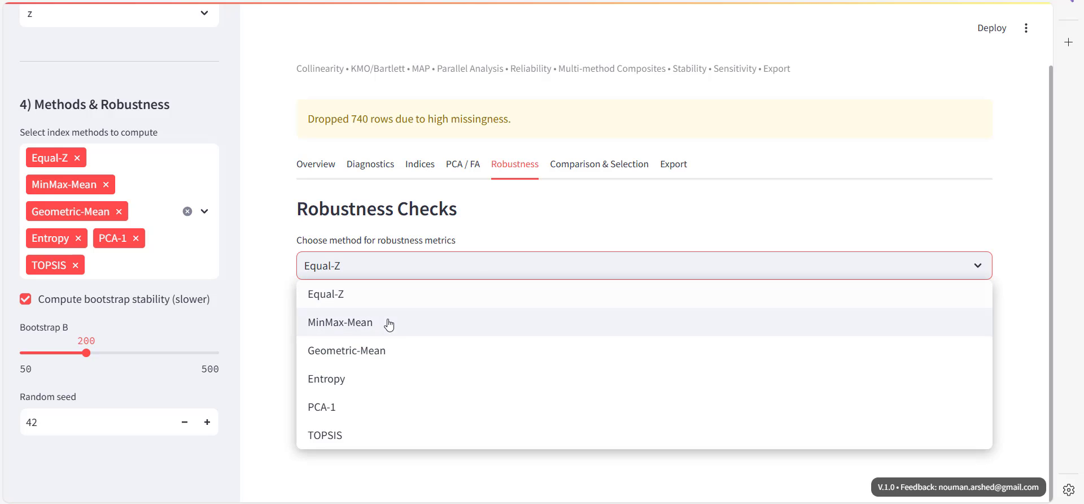
click(364, 407)
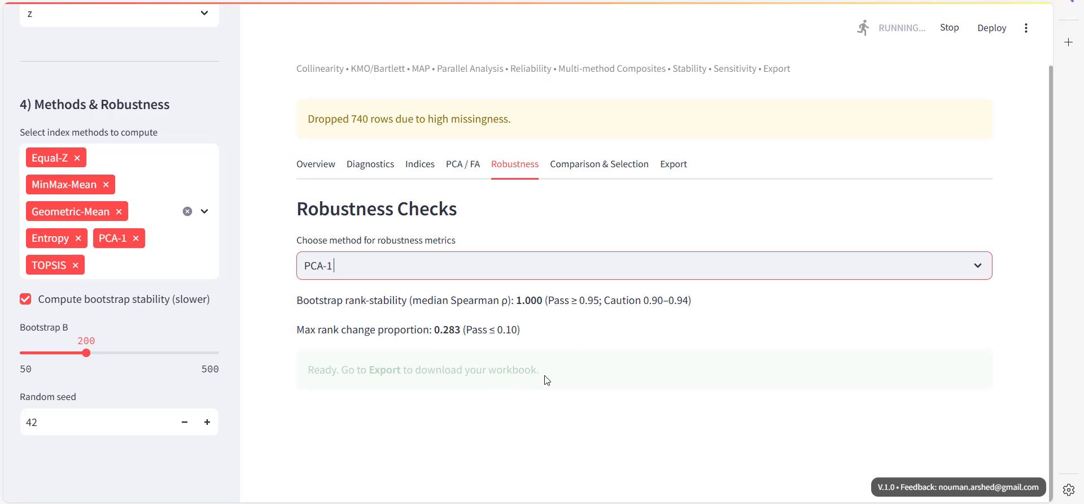
- Review the convergence heatmap across methods, Kendall's W and the external validity table alongside the chosen outcome benchmark
click(600, 167)
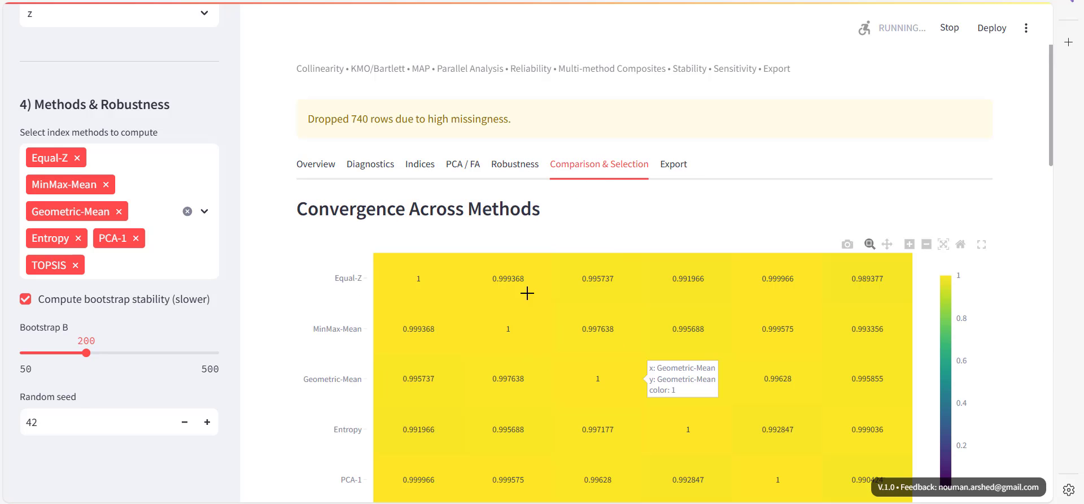
scroll(262, 329, down, 3)
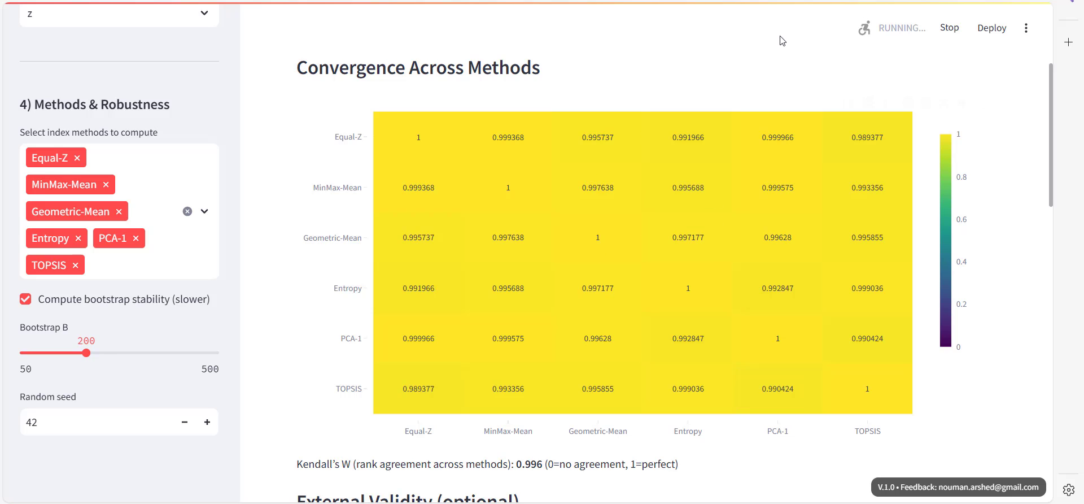
scroll(571, 253, down, 2)
scroll(571, 253, down, 3)
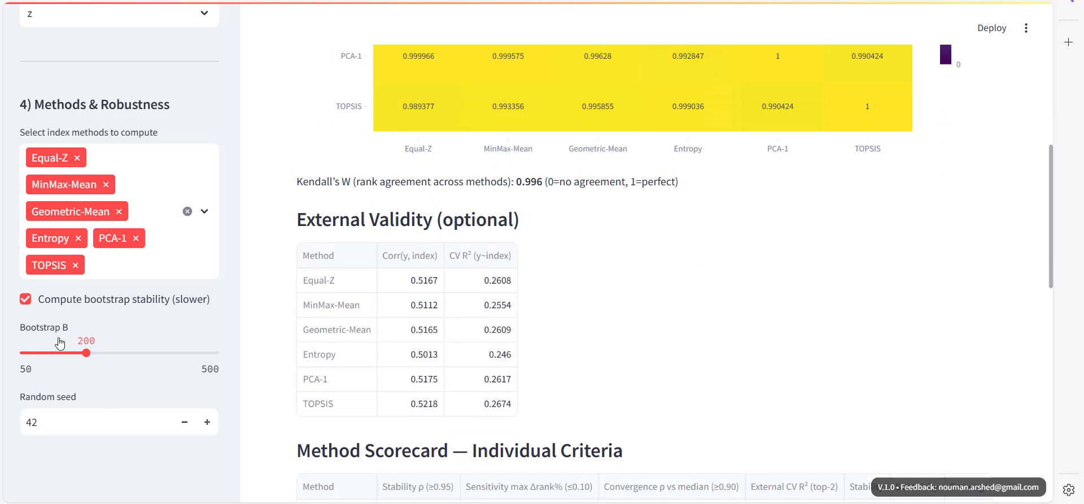
scroll(68, 298, up, 6)
scroll(83, 215, up, 7)
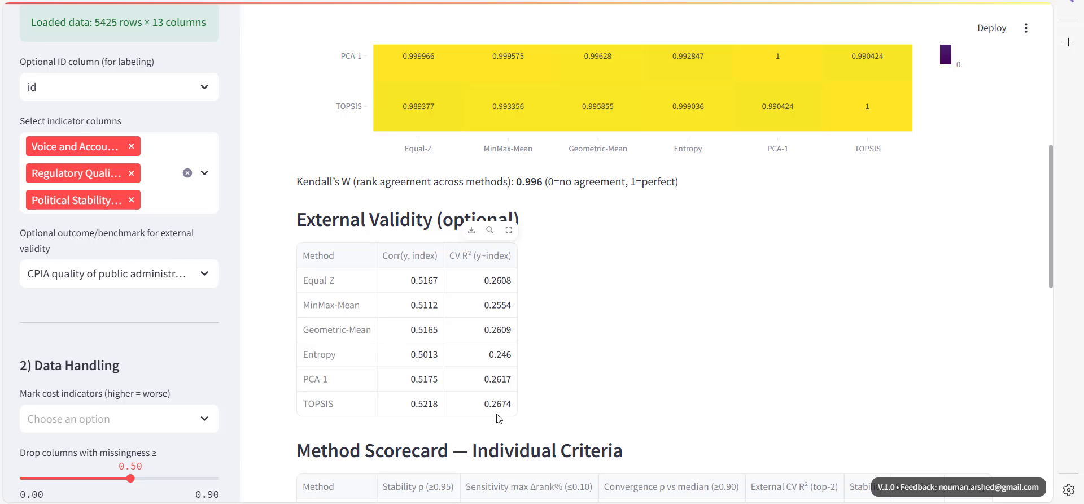
- Examine the method scorecard's individual criteria, comparing stability, sensitivity, convergence and external validity for every index method
scroll(621, 327, down, 4)
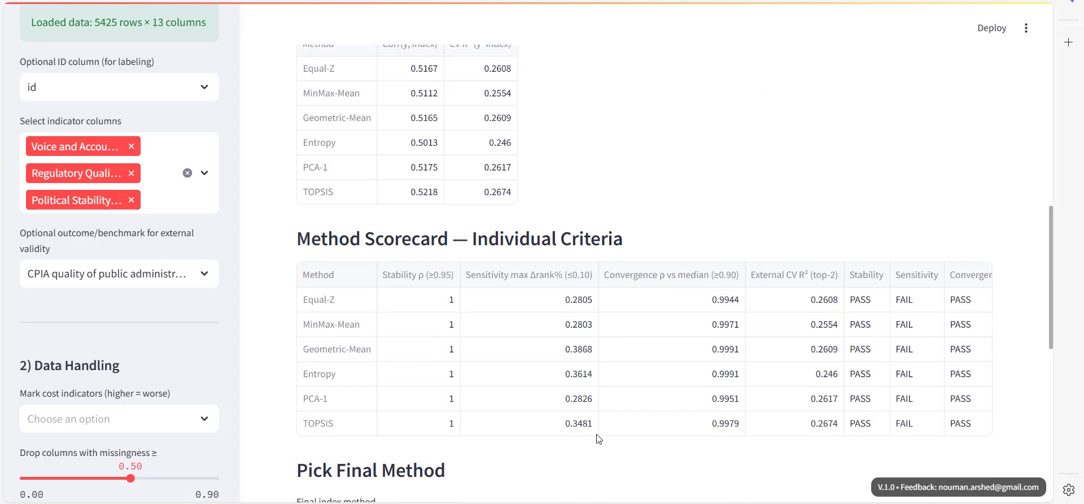
scroll(499, 413, down, 2)
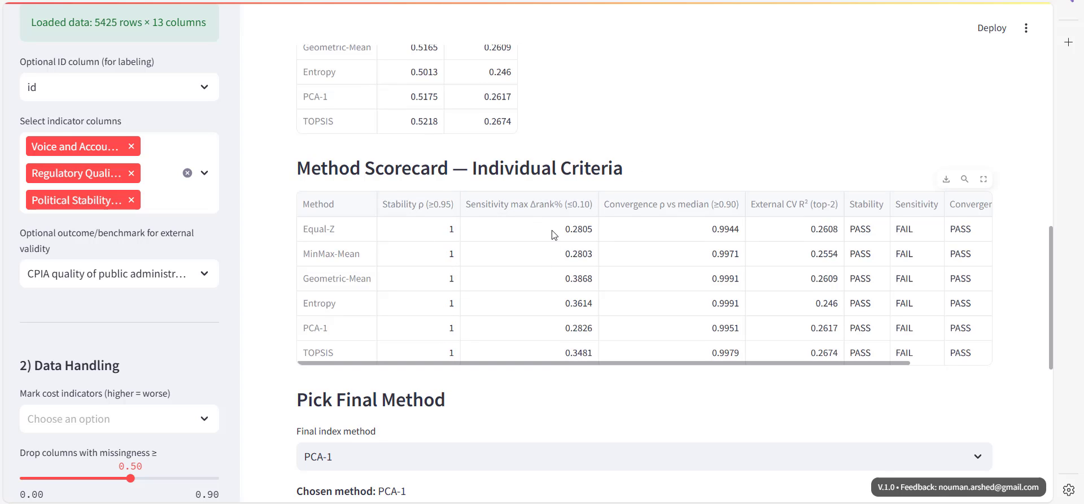
scroll(572, 309, down, 1)
scroll(564, 303, up, 1)
scroll(876, 367, up, 1)
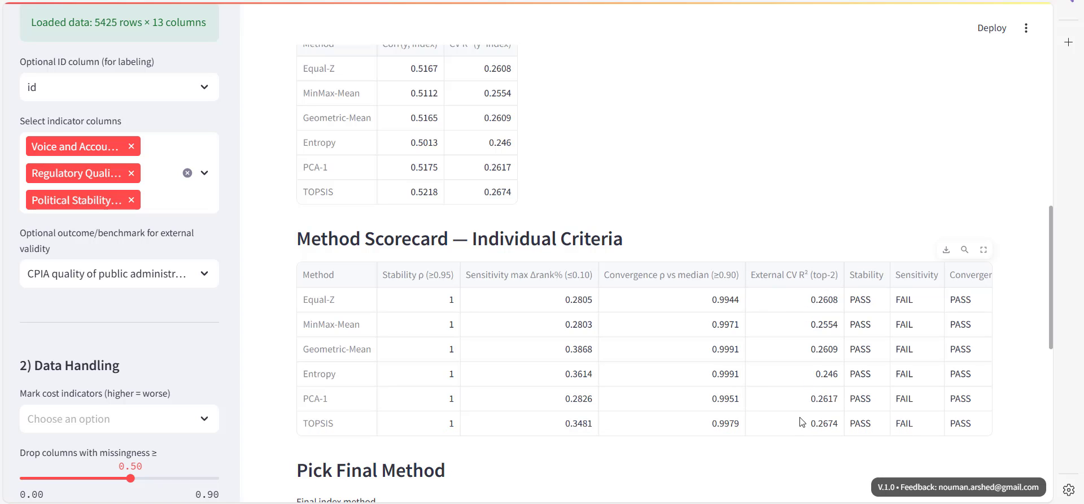
scroll(589, 366, up, 1)
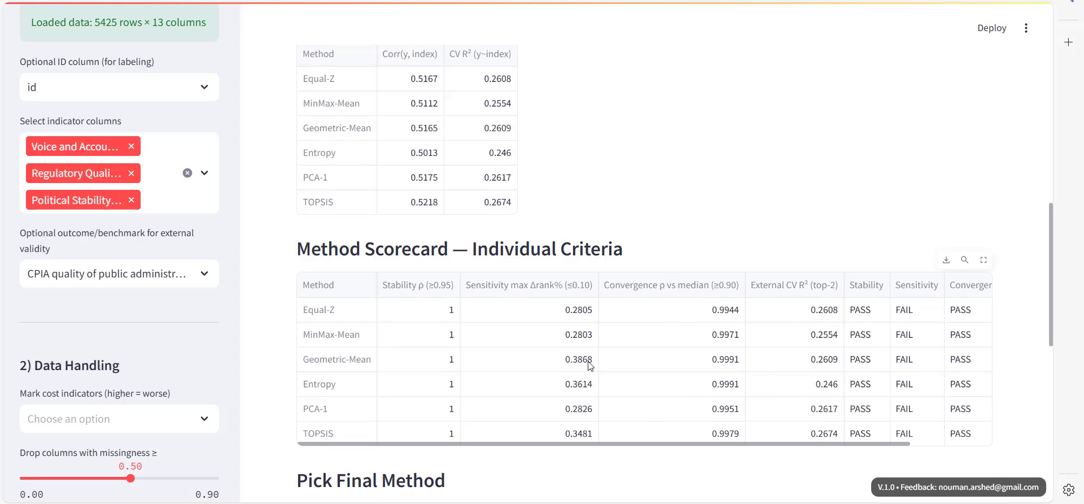
scroll(605, 279, up, 4)
scroll(691, 359, down, 5)
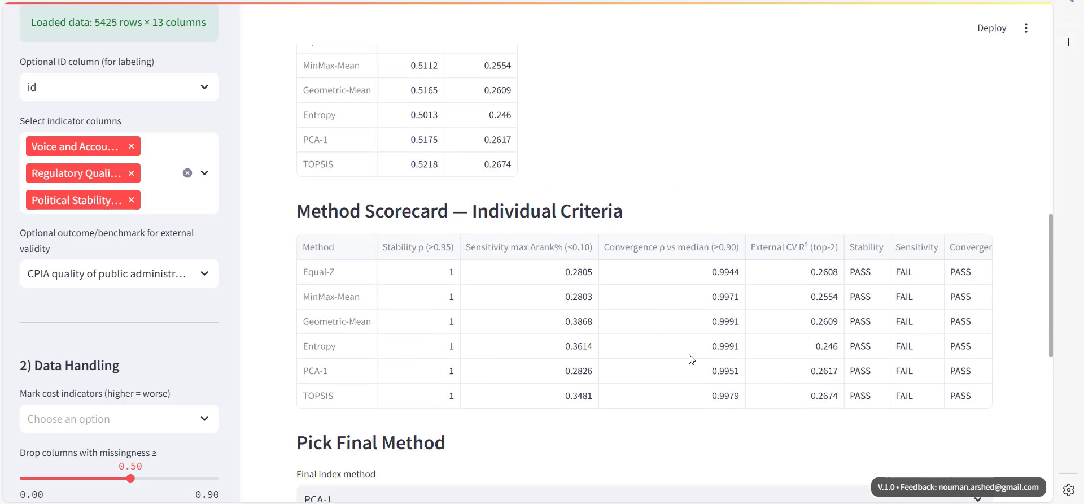
- Check the final index method selection with its index and rank table, and look back over the data handling, scaling and method settings
scroll(692, 358, down, 5)
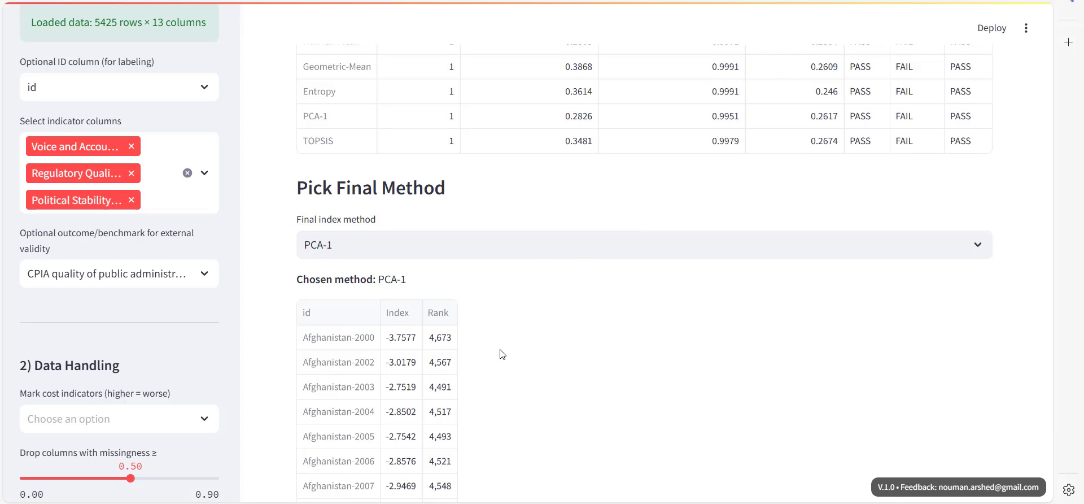
scroll(501, 354, down, 5)
scroll(527, 228, up, 10)
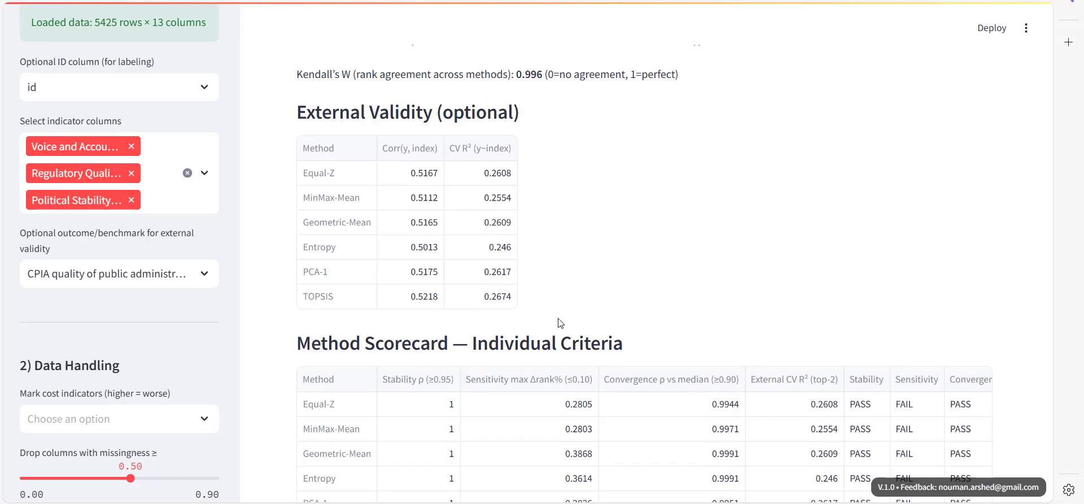
scroll(558, 319, up, 15)
scroll(89, 303, down, 8)
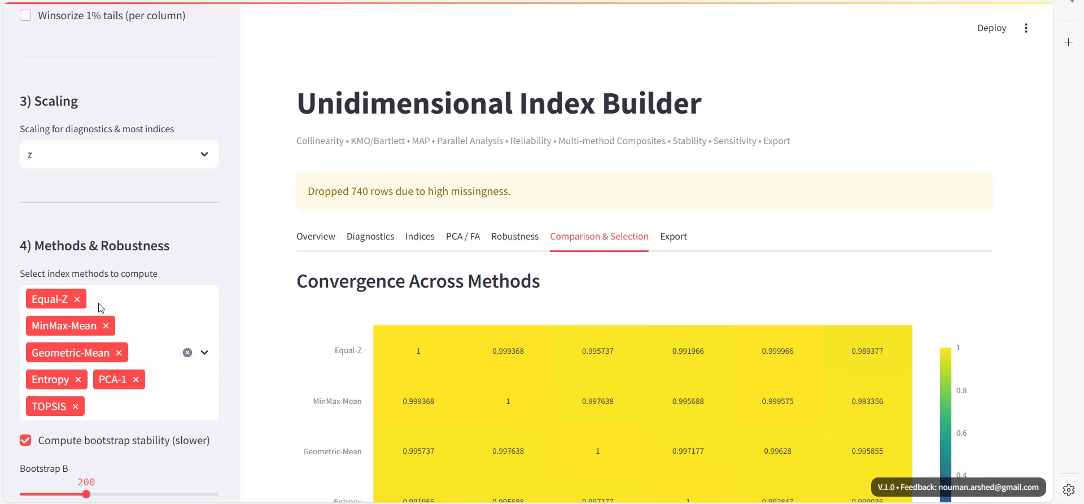
scroll(100, 308, down, 3)
scroll(183, 329, up, 15)
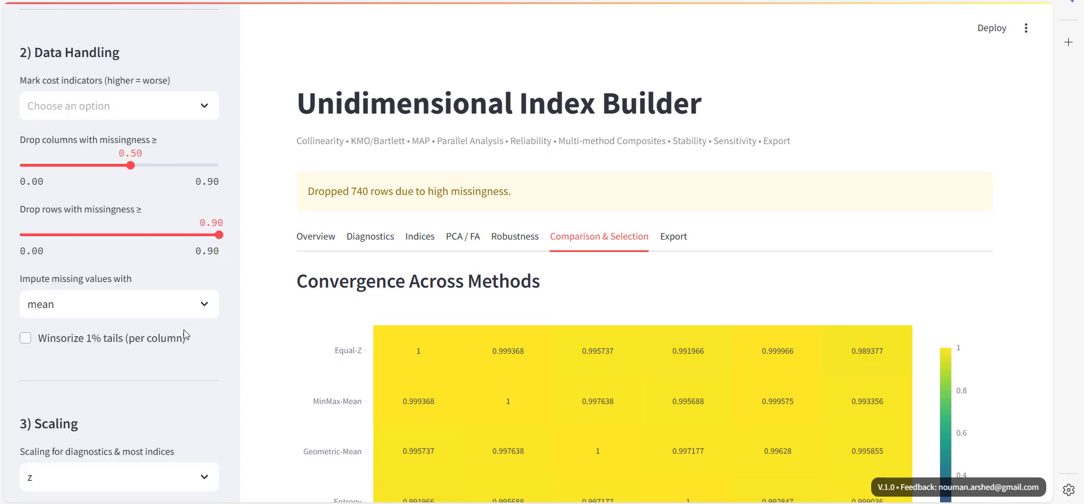
- Export all result sheets to an Excel workbook and open the downloaded unidimensional_index_output.xlsx in Excel
click(680, 235)
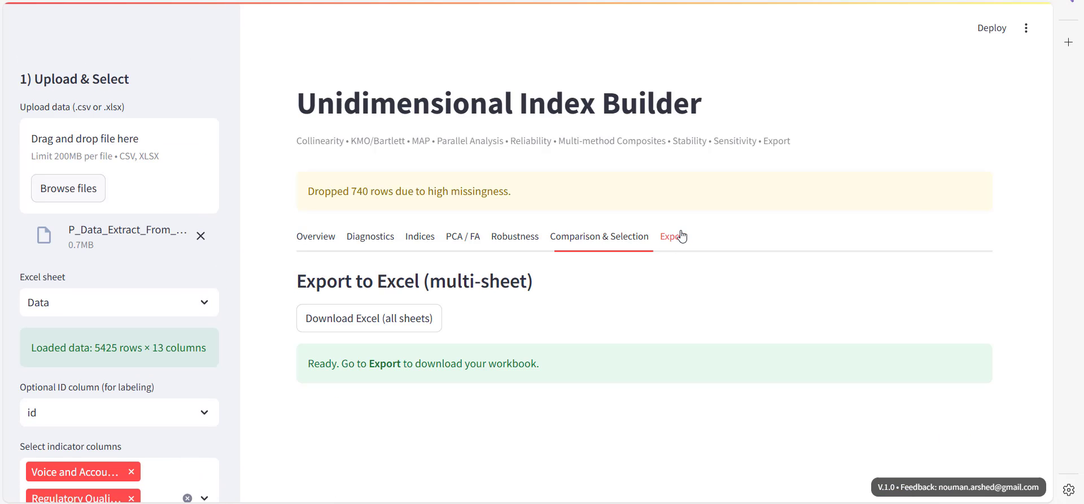
click(418, 318)
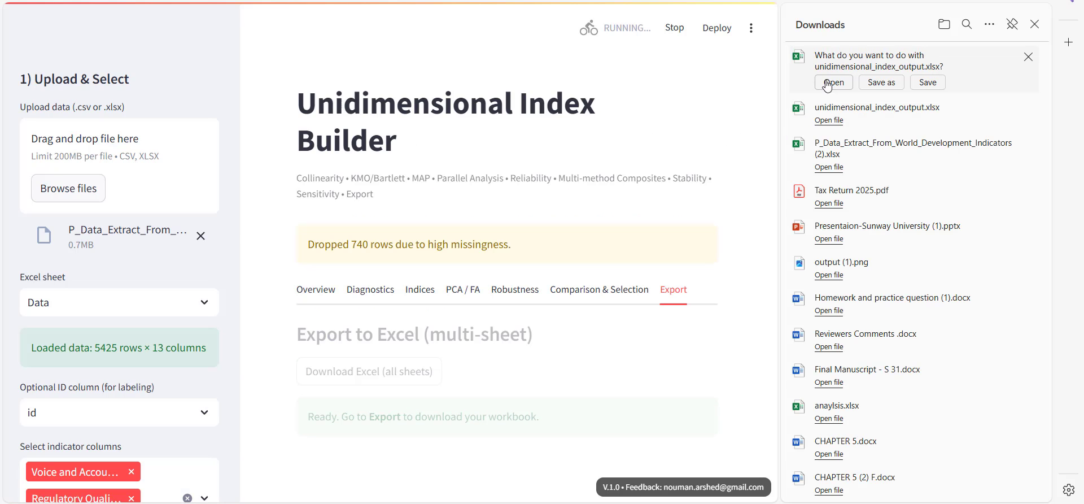
click(828, 83)
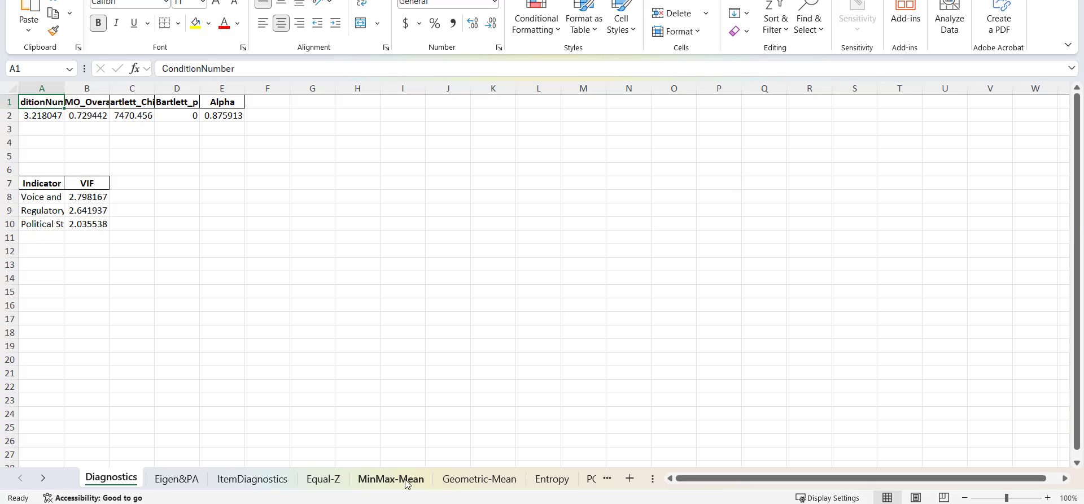
- Bring up the AllIndices sheet and widen its ID column to show the full country-year labels
click(608, 480)
click(607, 480)
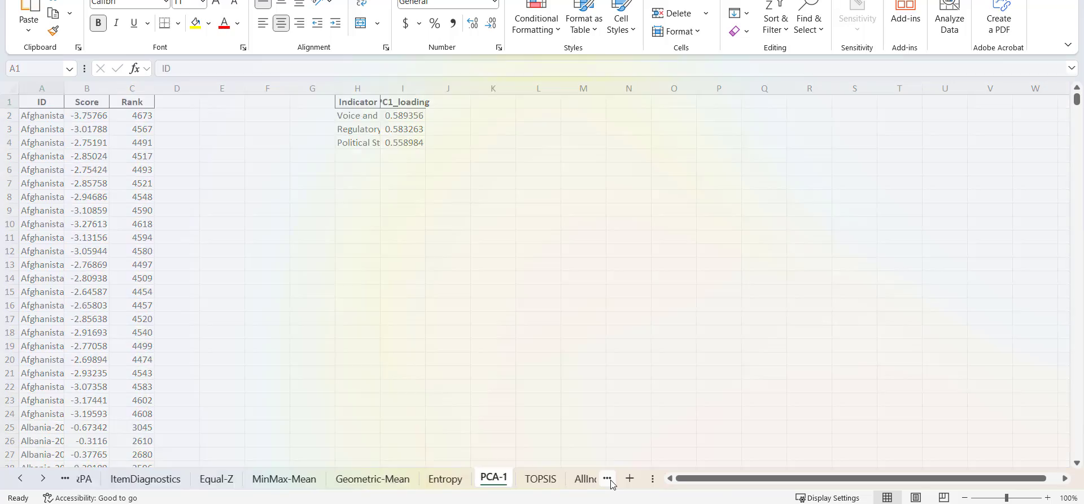
click(607, 480)
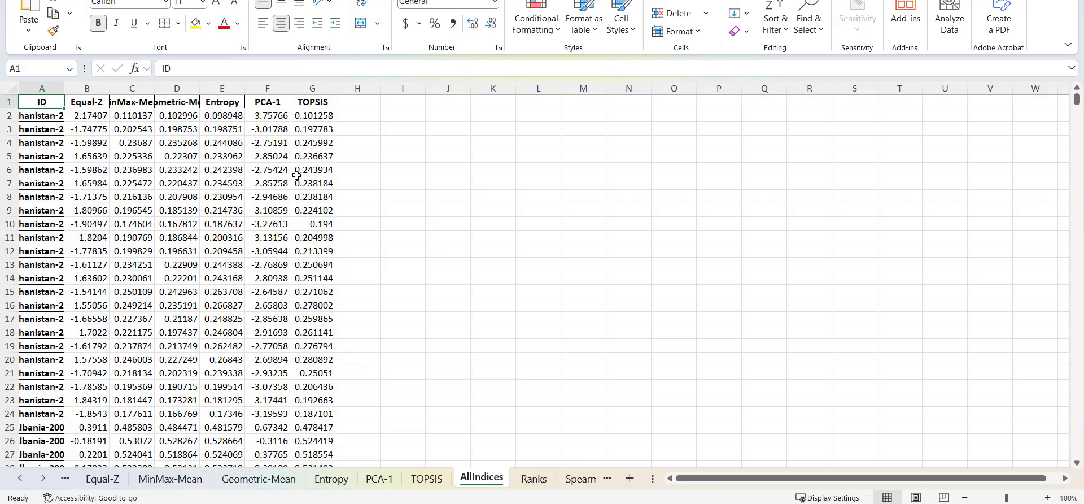
scroll(269, 245, down, 20)
scroll(269, 245, down, 20)
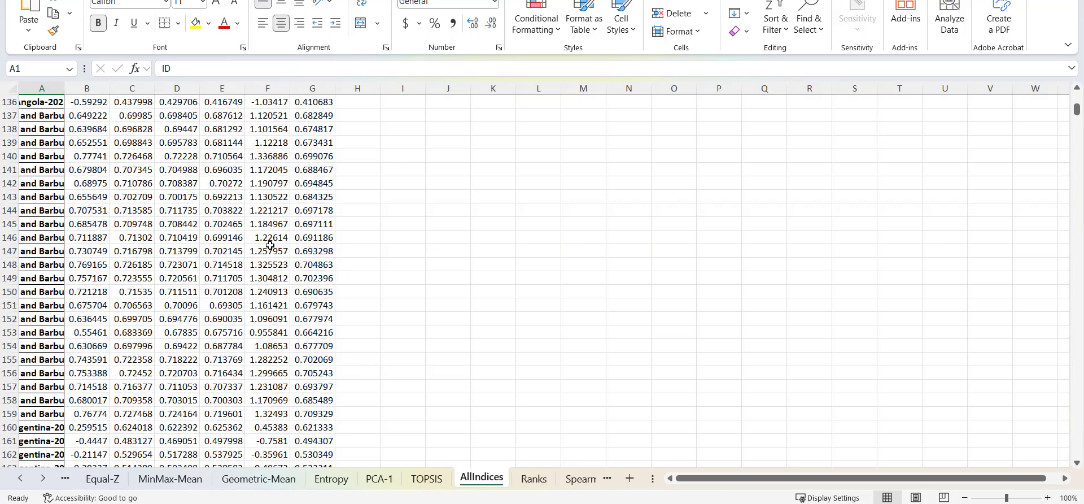
drag(64, 89, 163, 91)
- Look through the country-year scores of all methods on the AllIndices sheet and return to its header row
scroll(311, 249, down, 16)
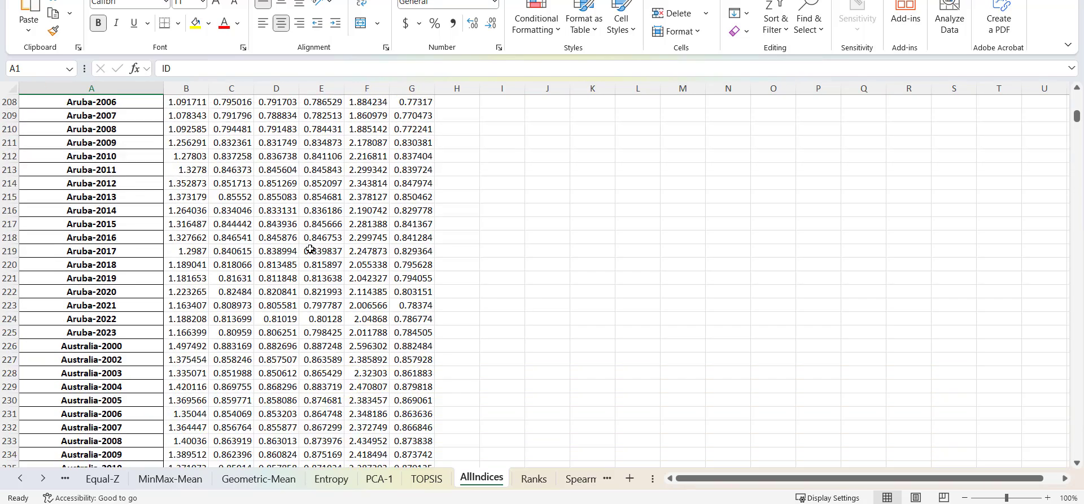
scroll(311, 249, down, 8)
click(90, 185)
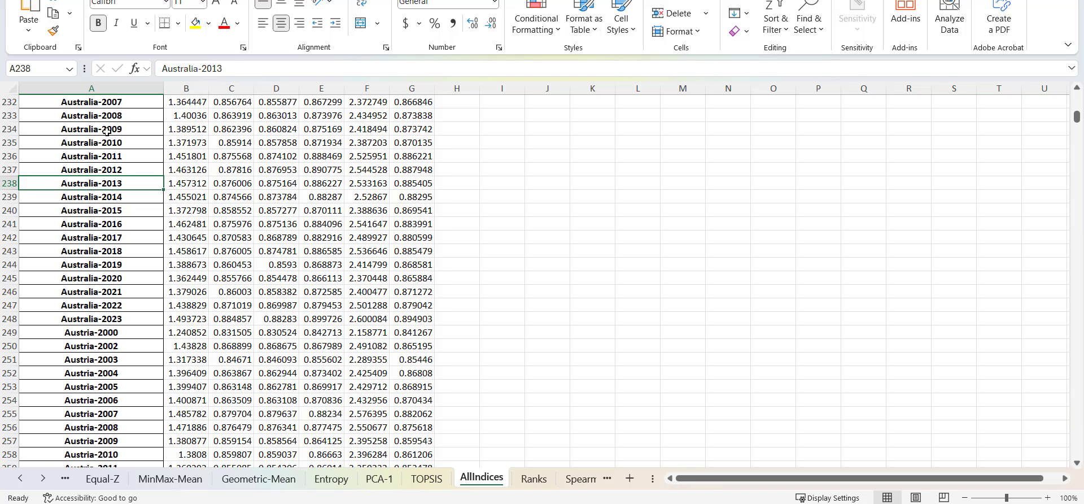
scroll(214, 300, up, 19)
scroll(256, 305, up, 20)
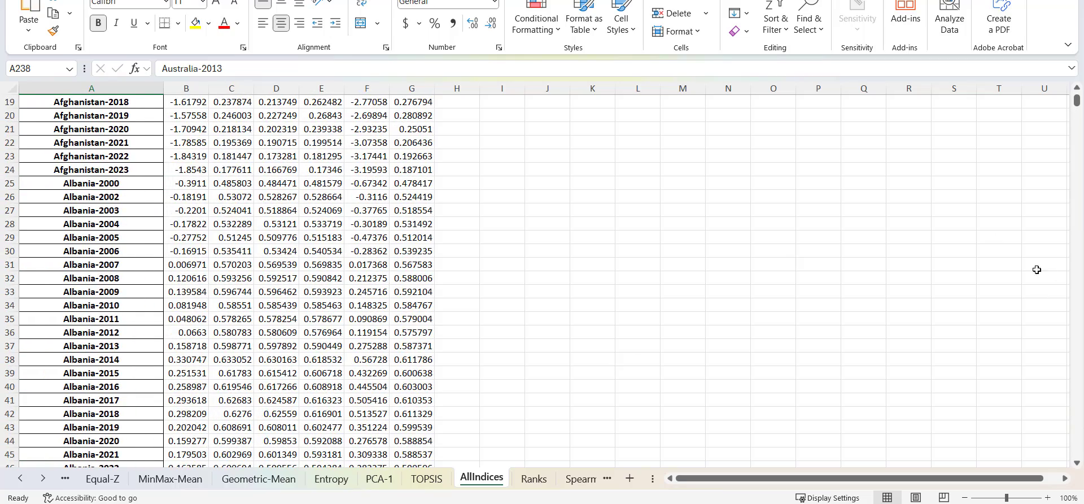
drag(1078, 103, 1076, 94)
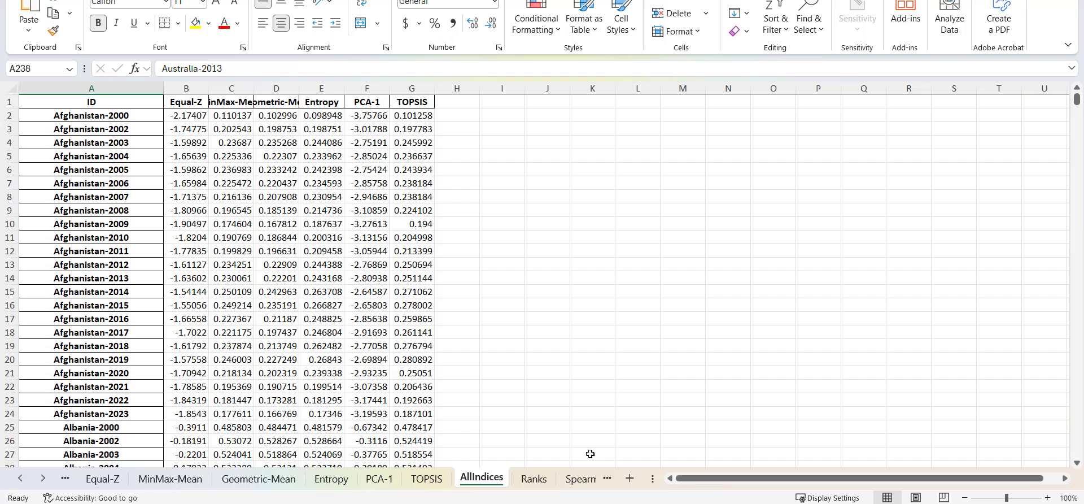
- Inspect the Ranks sheet, followed by the MinMax-Mean and Geometric-Mean sheets with their scores and ranks
click(581, 478)
click(498, 477)
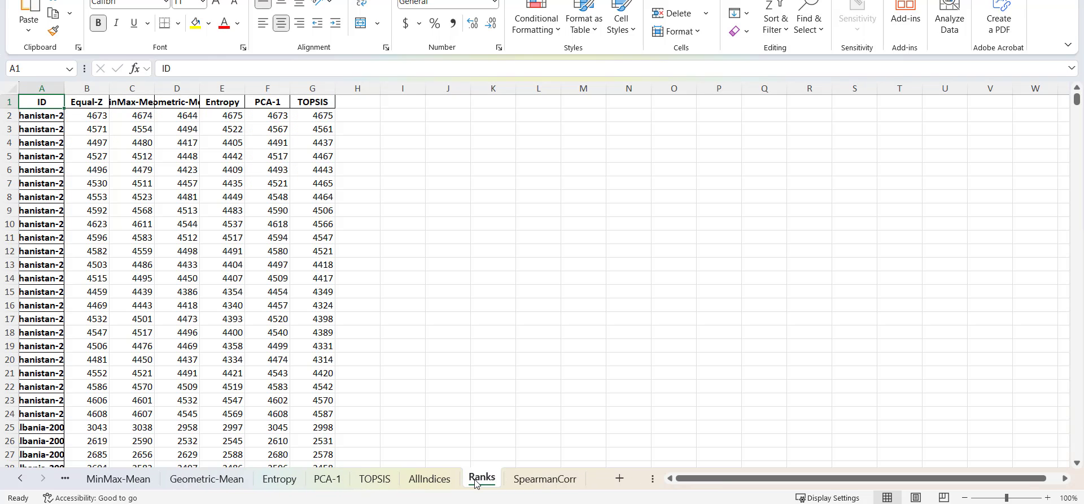
click(148, 236)
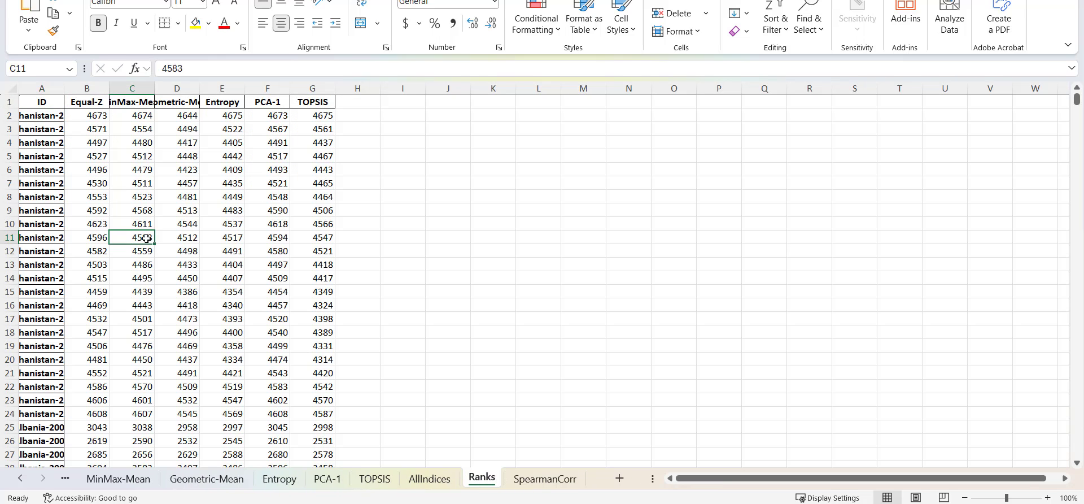
click(119, 478)
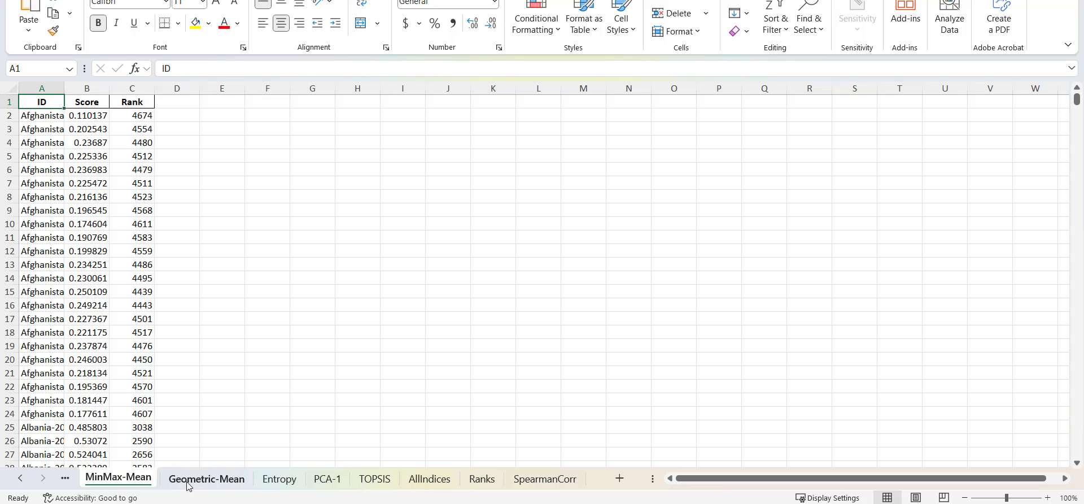
click(207, 479)
- Go back to the first sheets and review Diagnostics, Eigen&PA, ItemDiagnostics and Equal-Z in turn
click(65, 478)
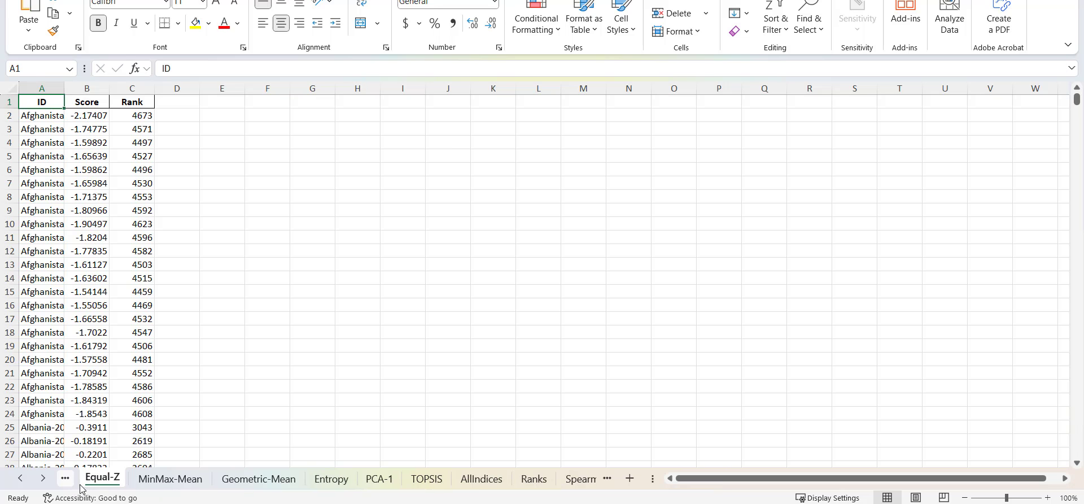
click(69, 483)
click(74, 483)
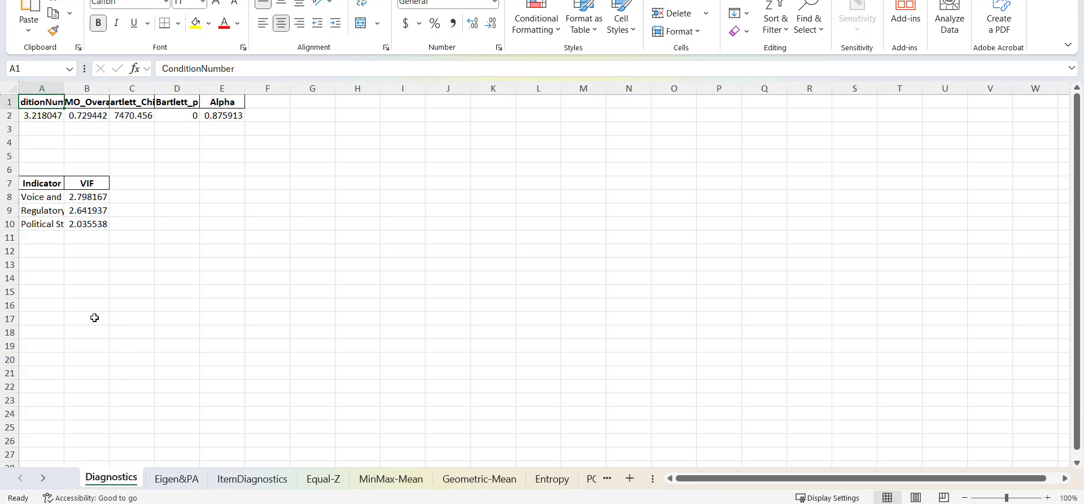
click(170, 483)
click(228, 480)
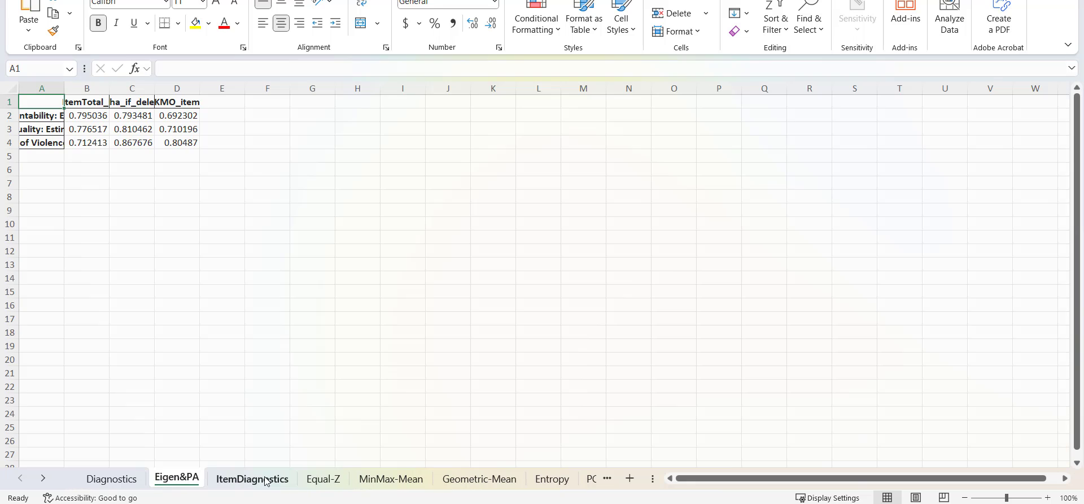
click(325, 479)
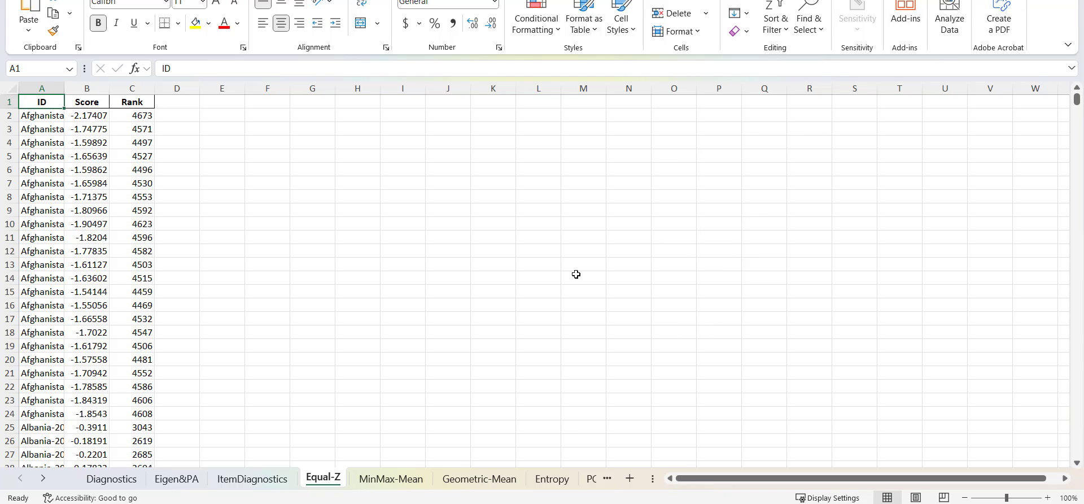
- Switch back to the Unidimensional Index Builder in the browser and close the downloads list
click(600, 419)
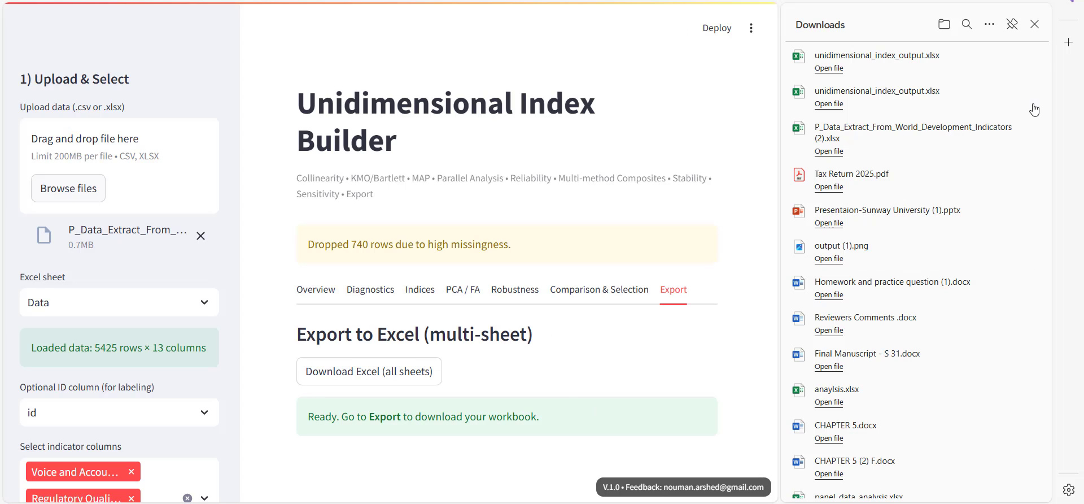
click(1033, 25)
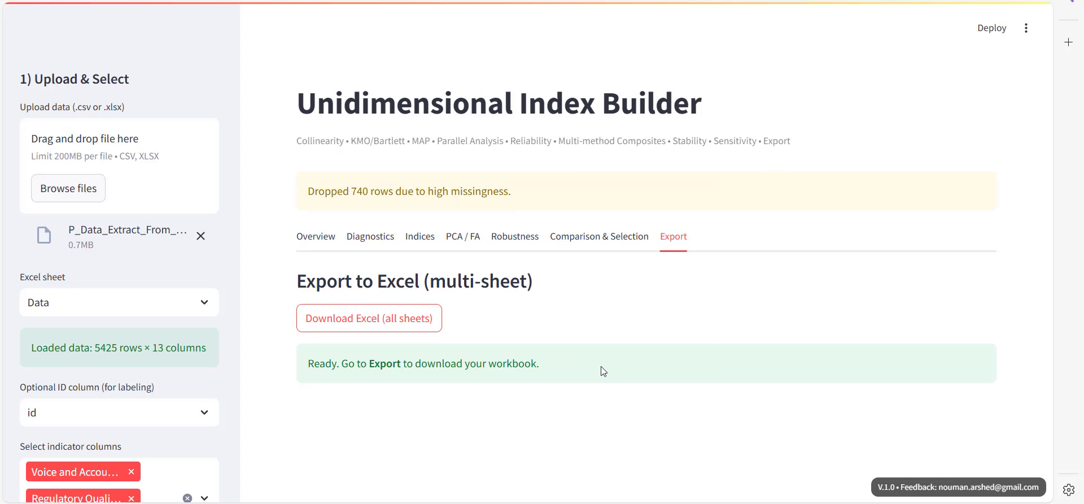